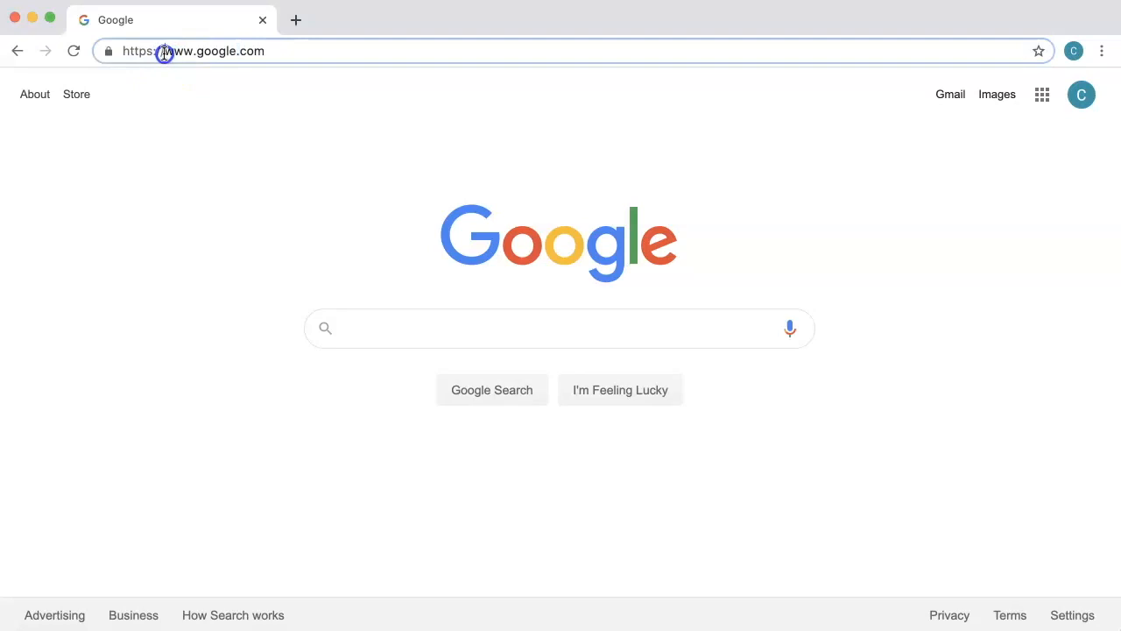
# Step: Create a blank form through forms.new and name both the form title and the file Sample Quiz
pyautogui.write('forms.new')
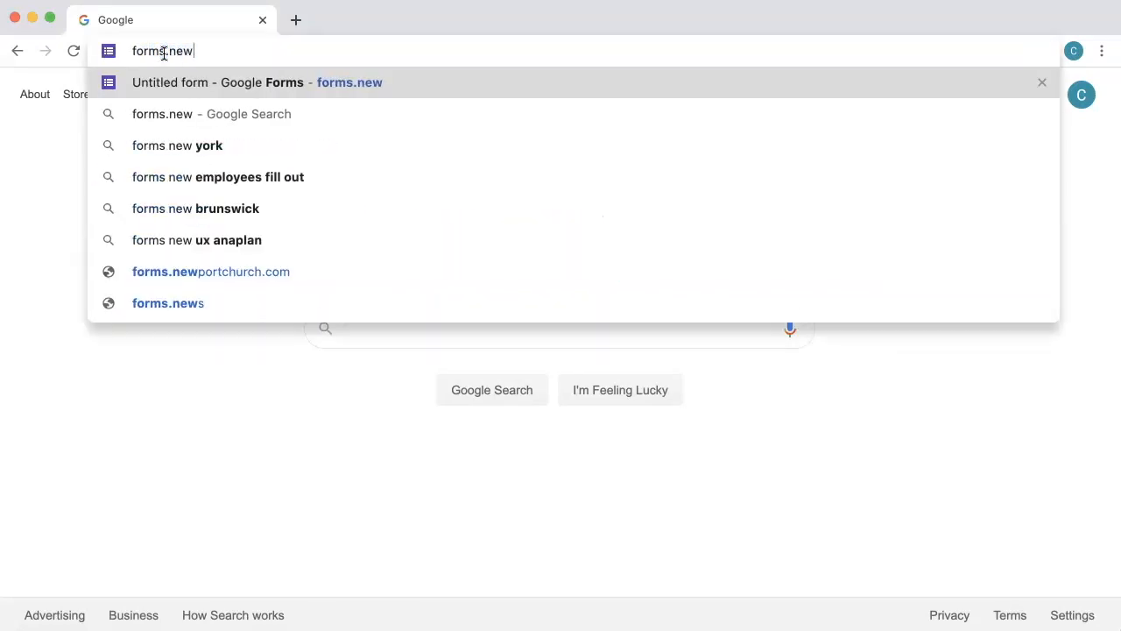
pyautogui.press('Return')
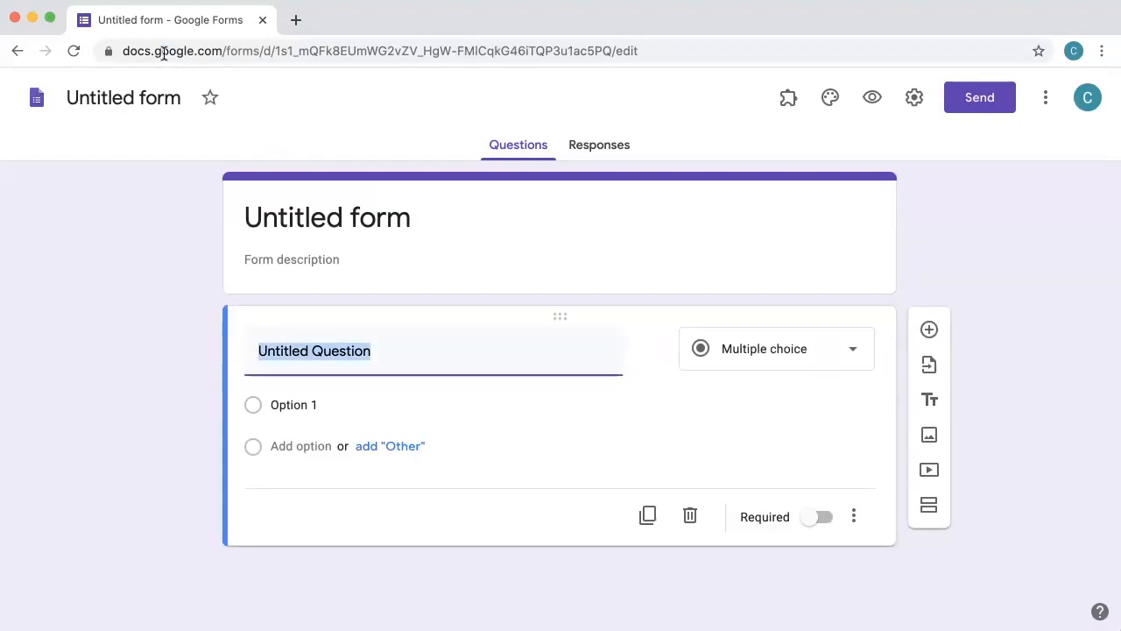
pyautogui.click(290, 217)
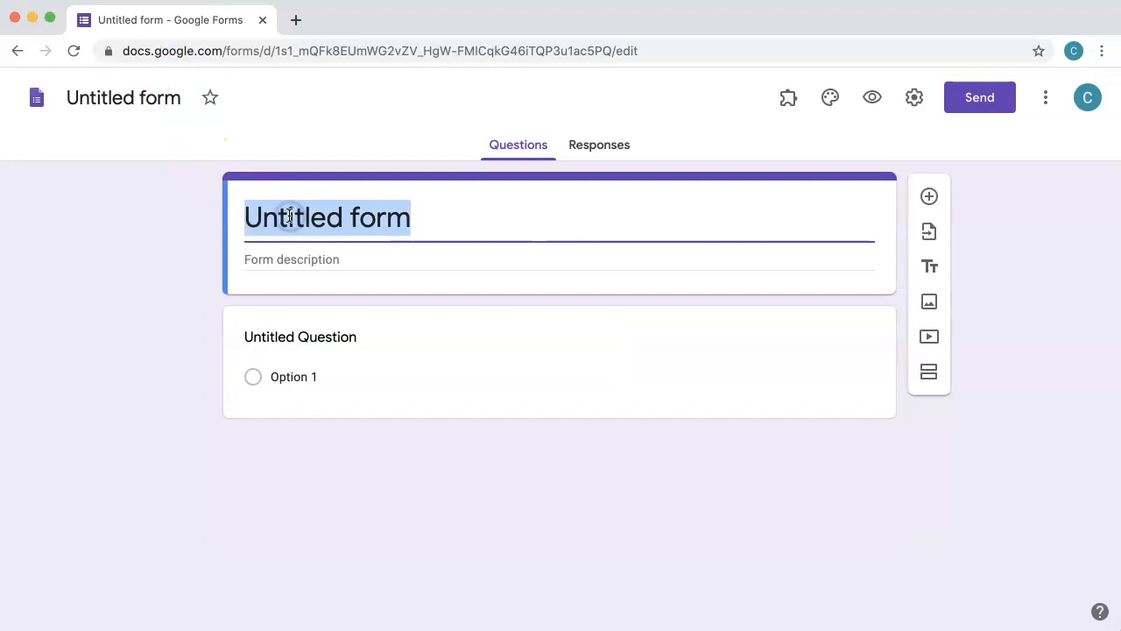
pyautogui.write('S')
pyautogui.click(181, 163)
pyautogui.write('ample Quiz')
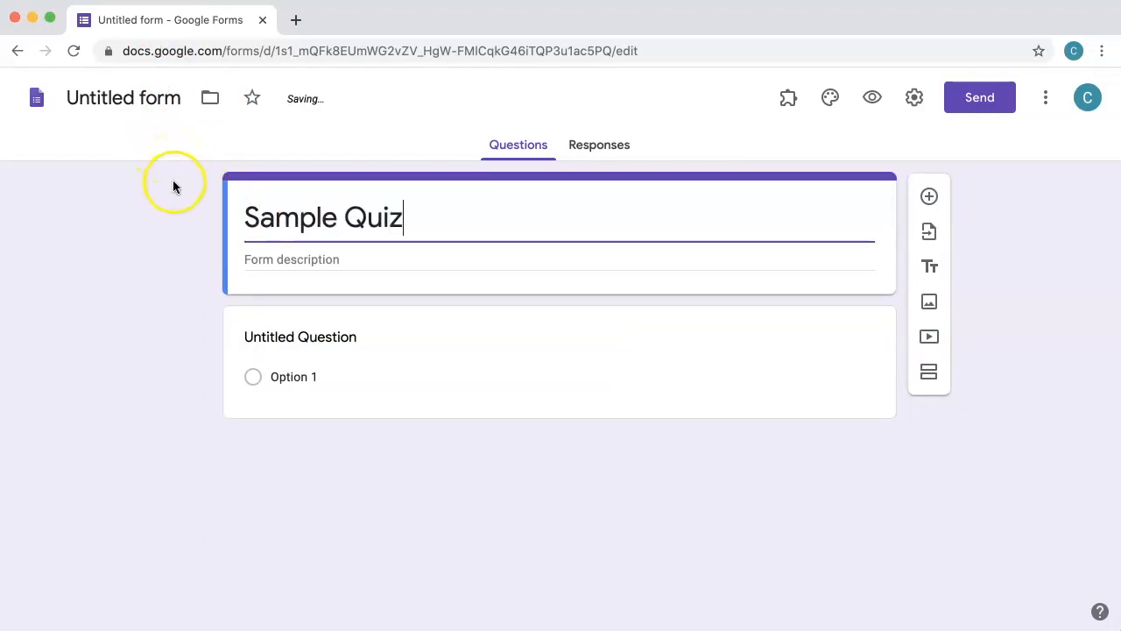
pyautogui.click(133, 97)
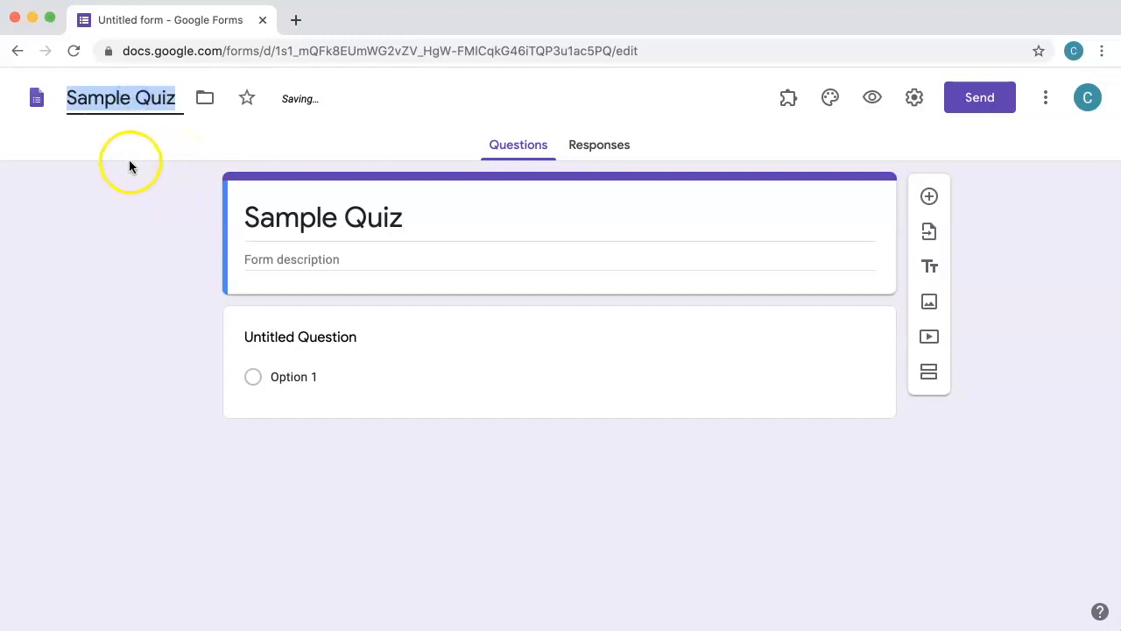
pyautogui.click(144, 204)
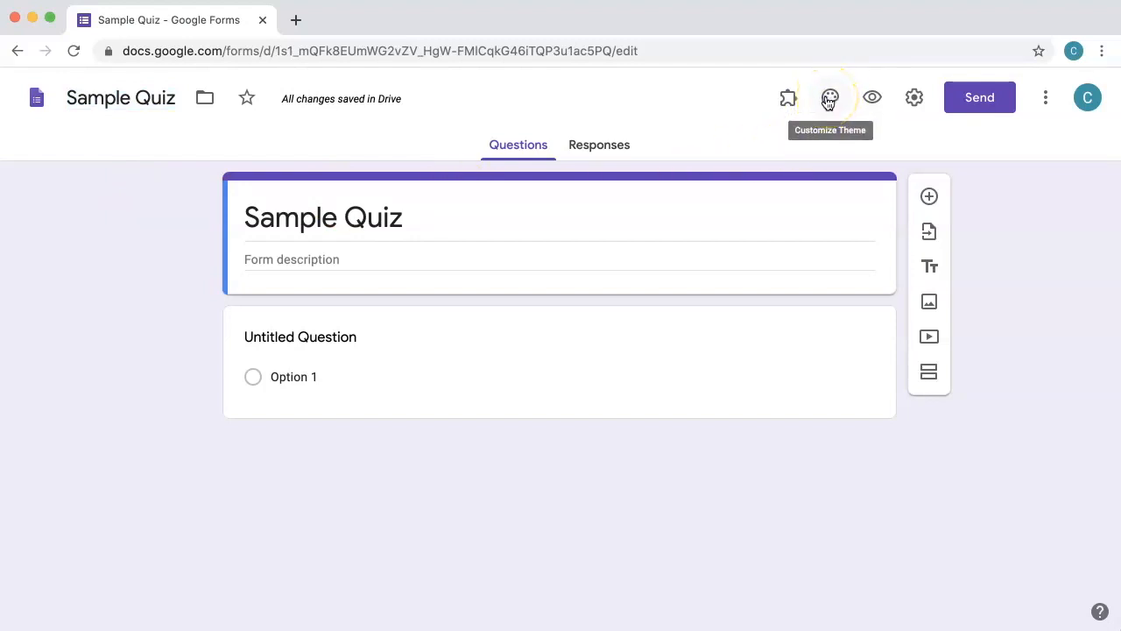
# Step: Turn on the Make this a quiz setting for the form and save the settings
pyautogui.click(914, 99)
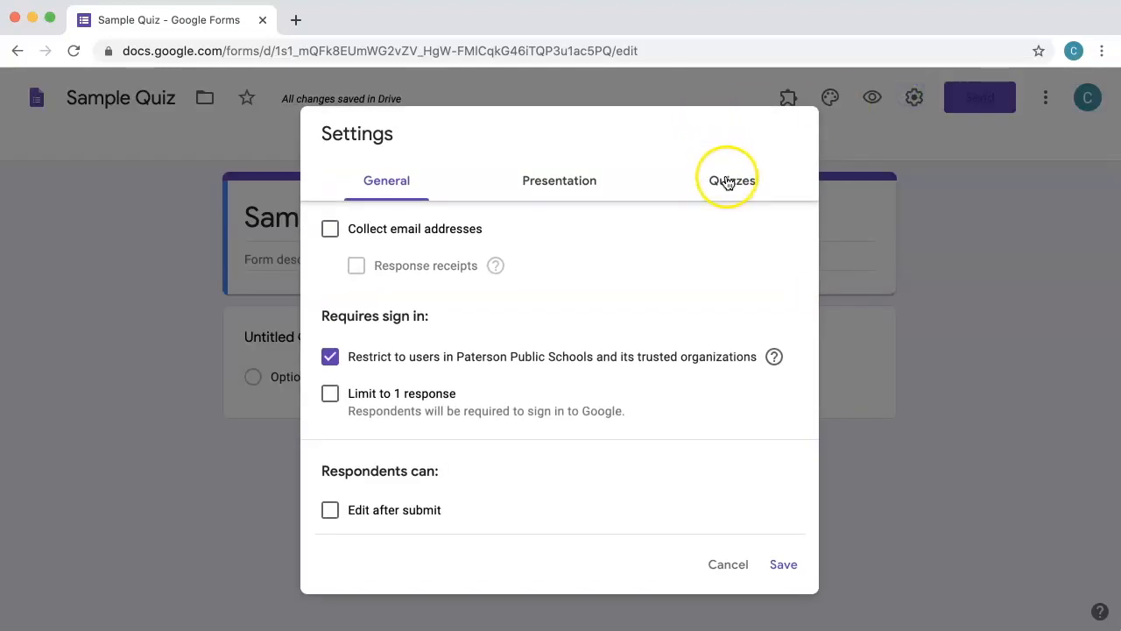
pyautogui.click(728, 182)
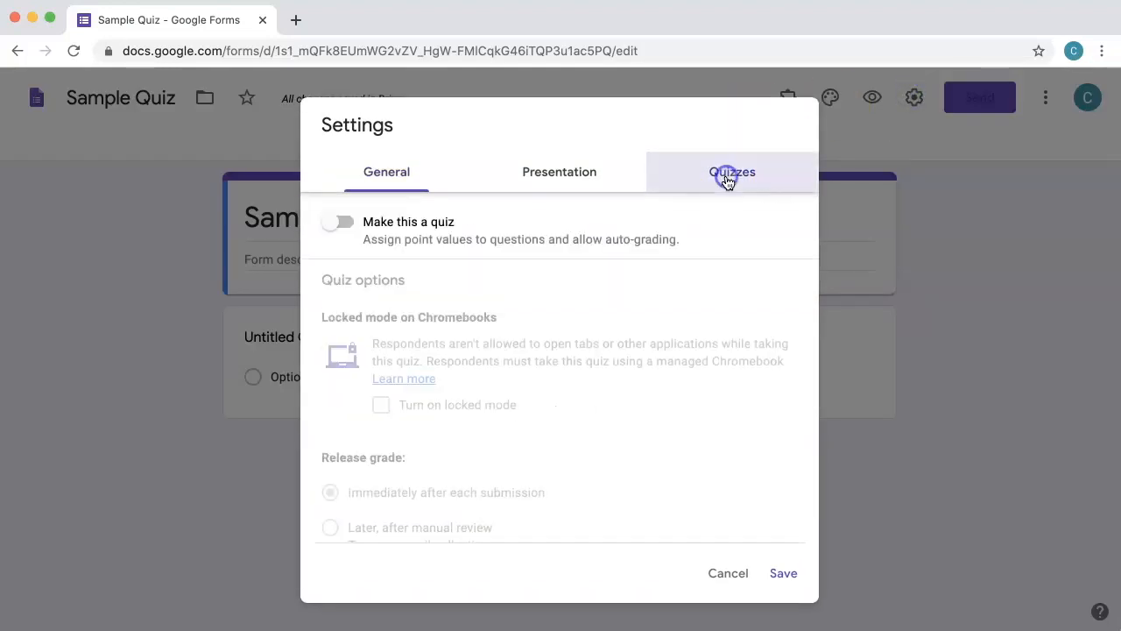
pyautogui.click(346, 224)
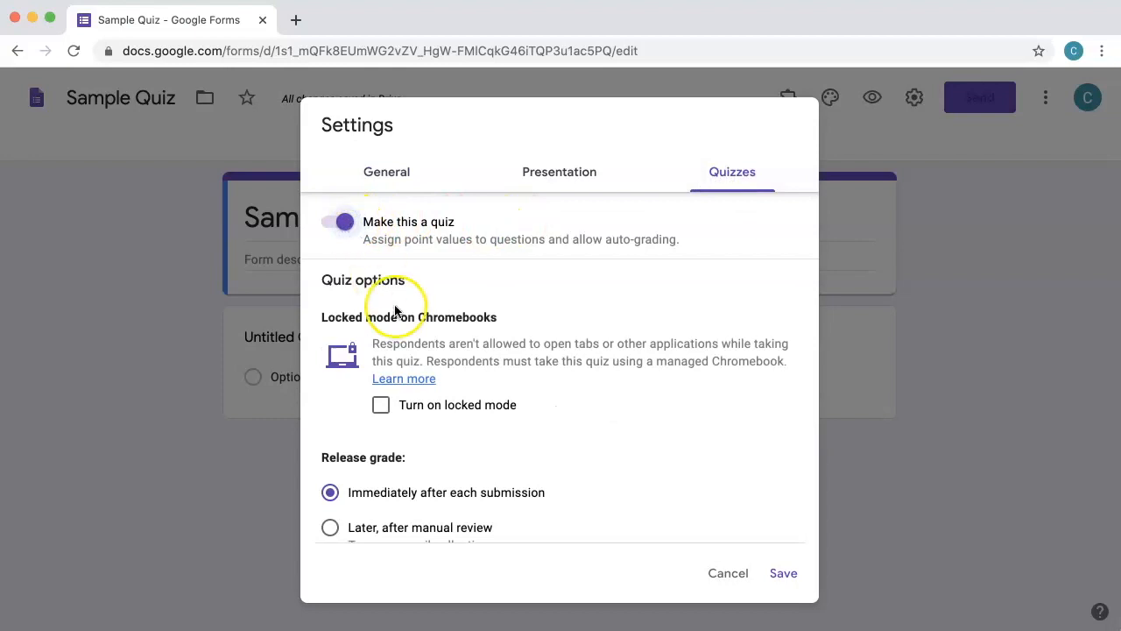
pyautogui.scroll(-3, 419, 347)
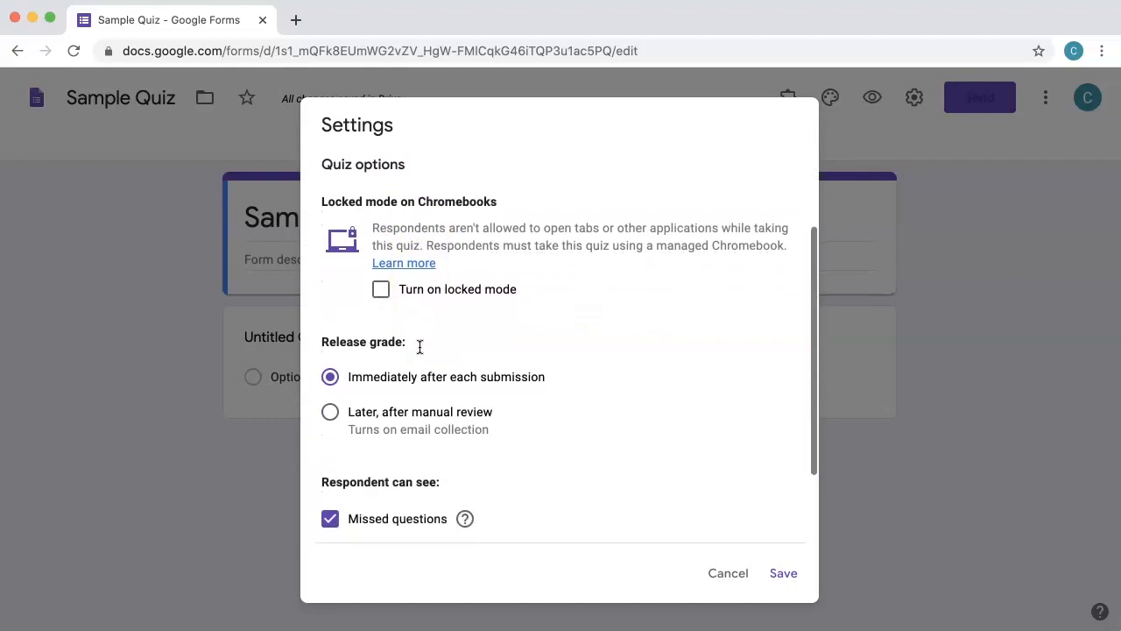
pyautogui.scroll(-3, 419, 346)
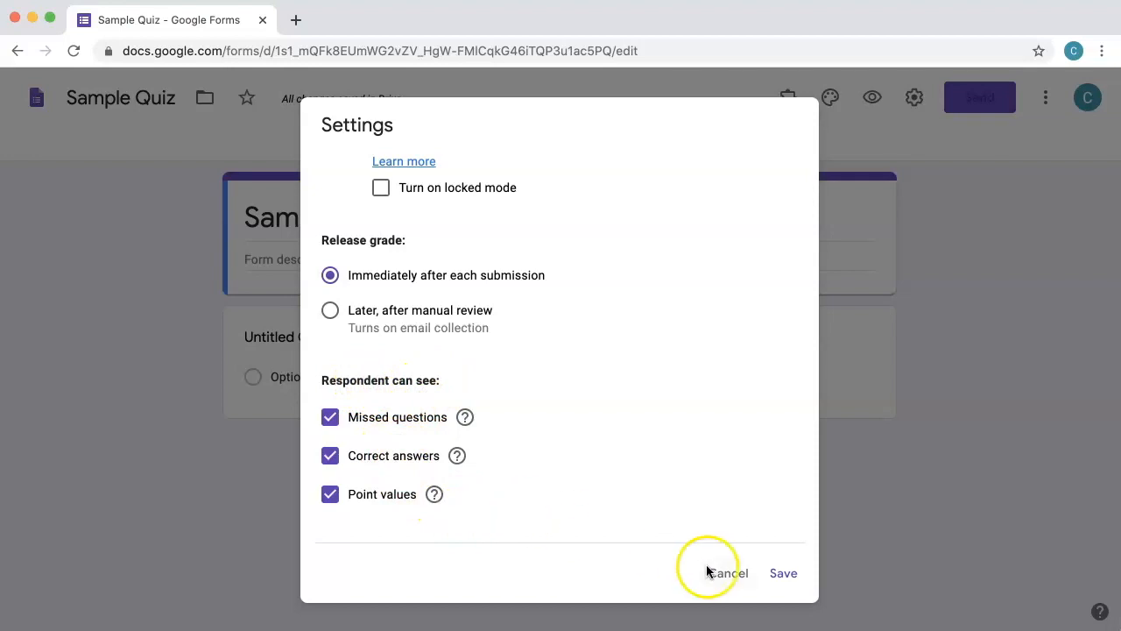
pyautogui.click(793, 575)
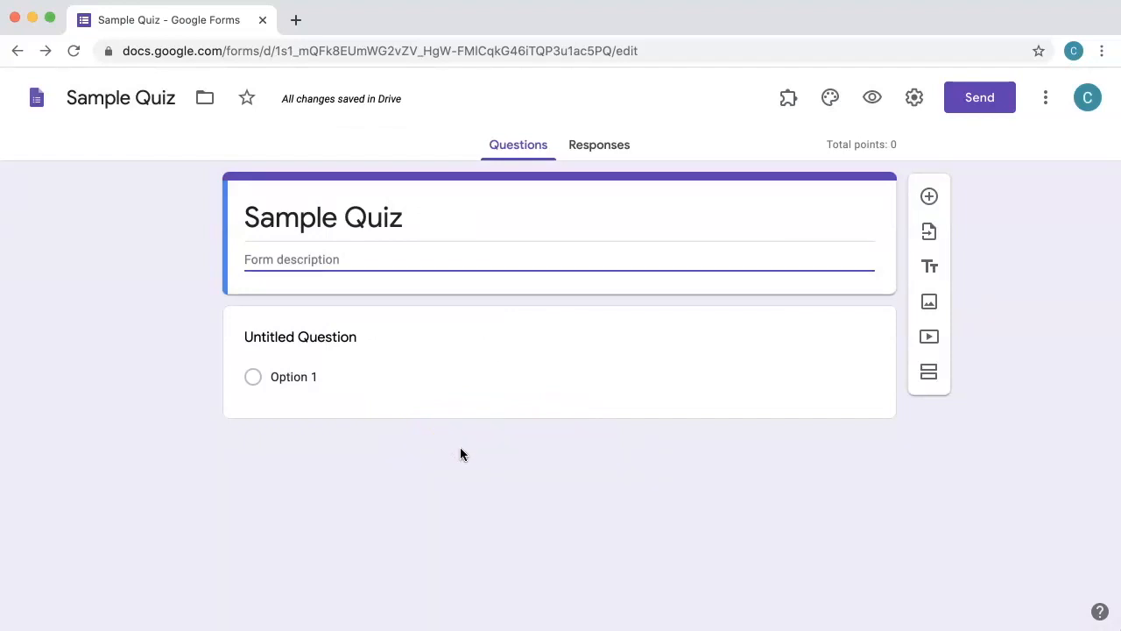
# Step: Choose the existing form named Quiz as the source for importing questions
pyautogui.click(930, 235)
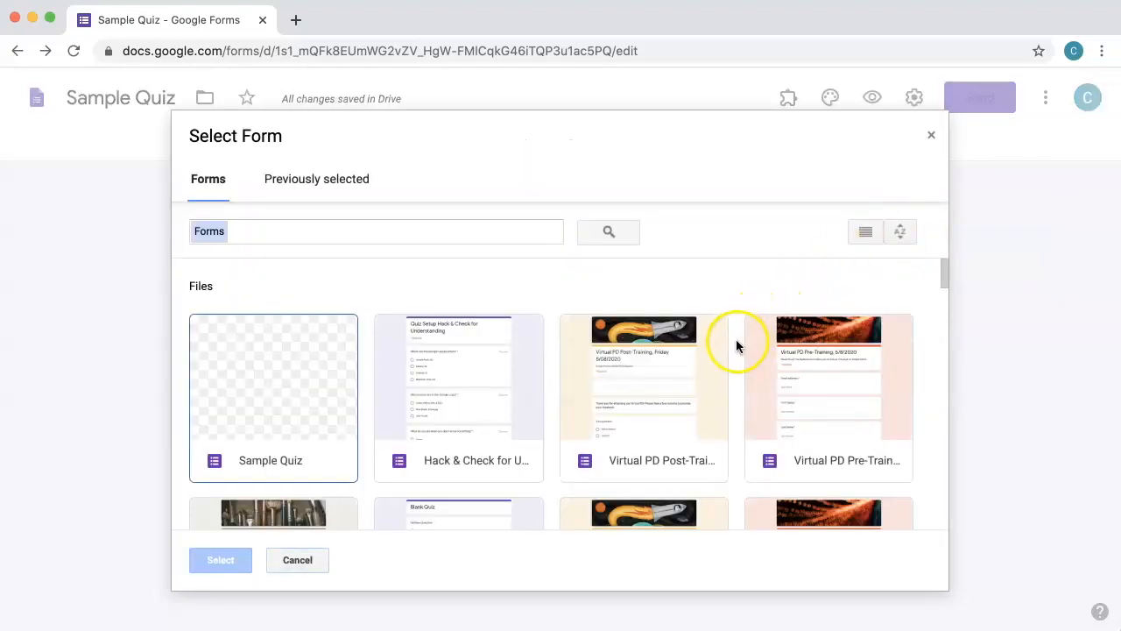
pyautogui.scroll(-2, 683, 370)
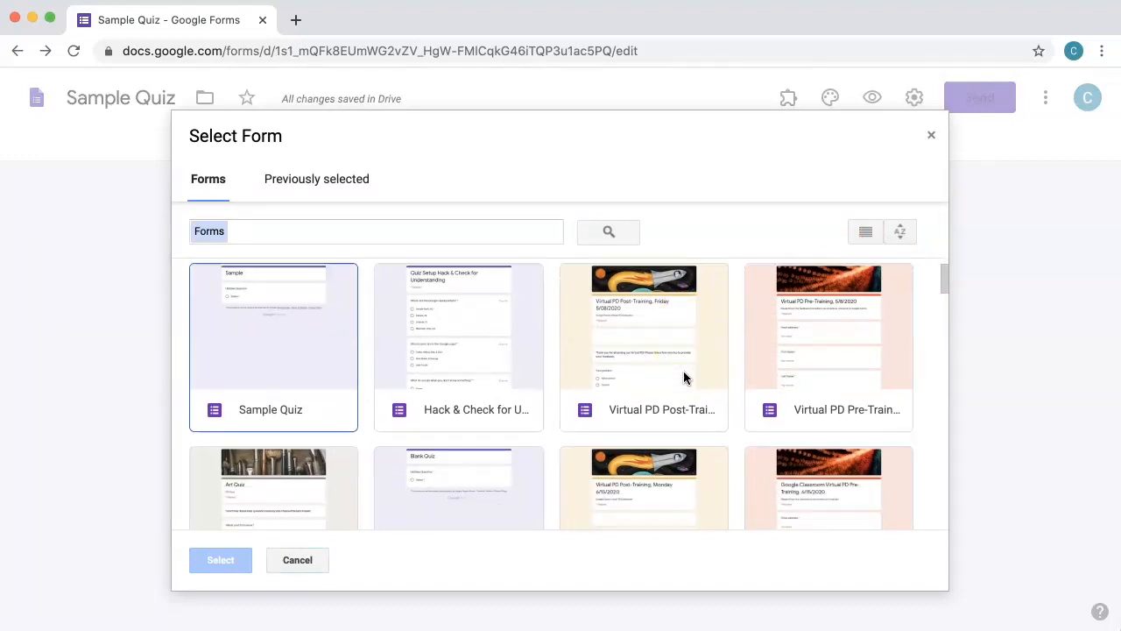
pyautogui.scroll(-3, 684, 371)
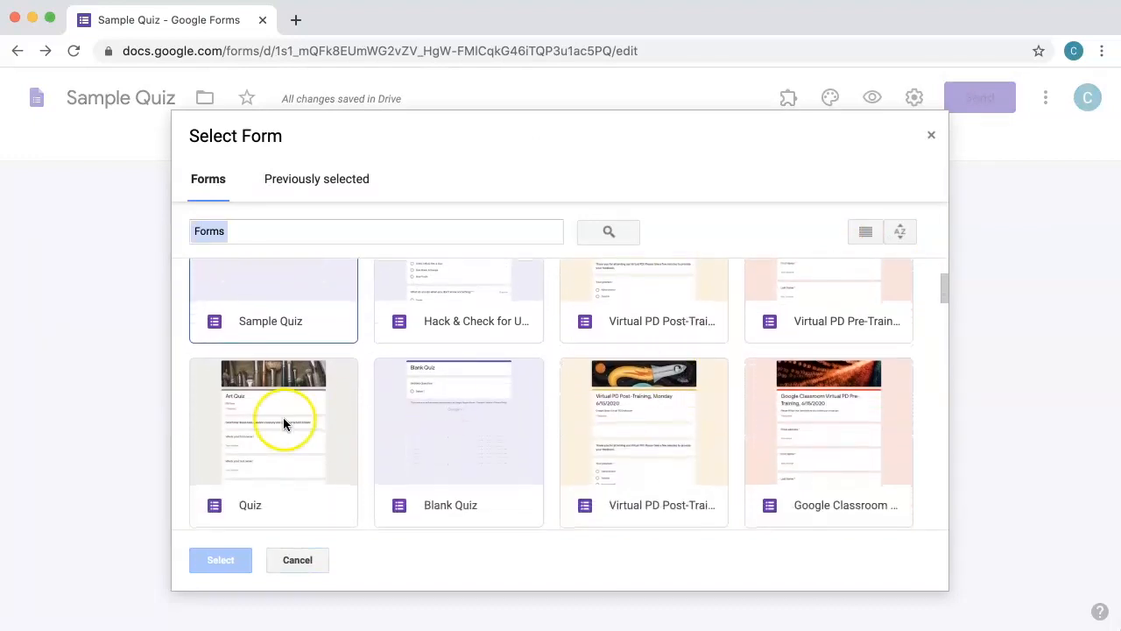
pyautogui.click(283, 417)
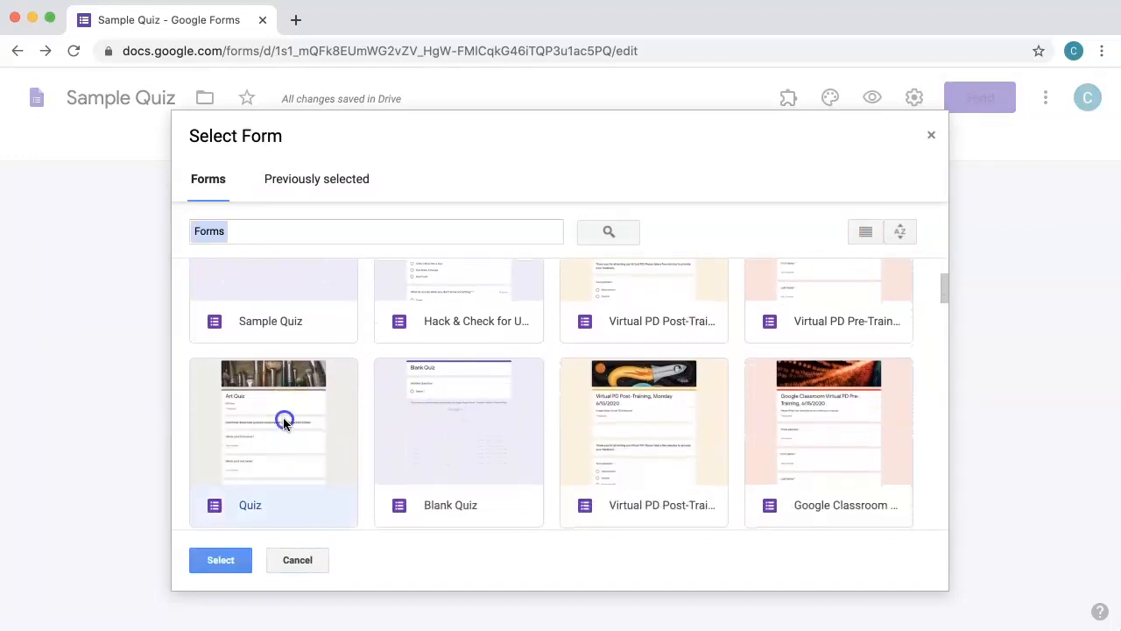
pyautogui.click(207, 559)
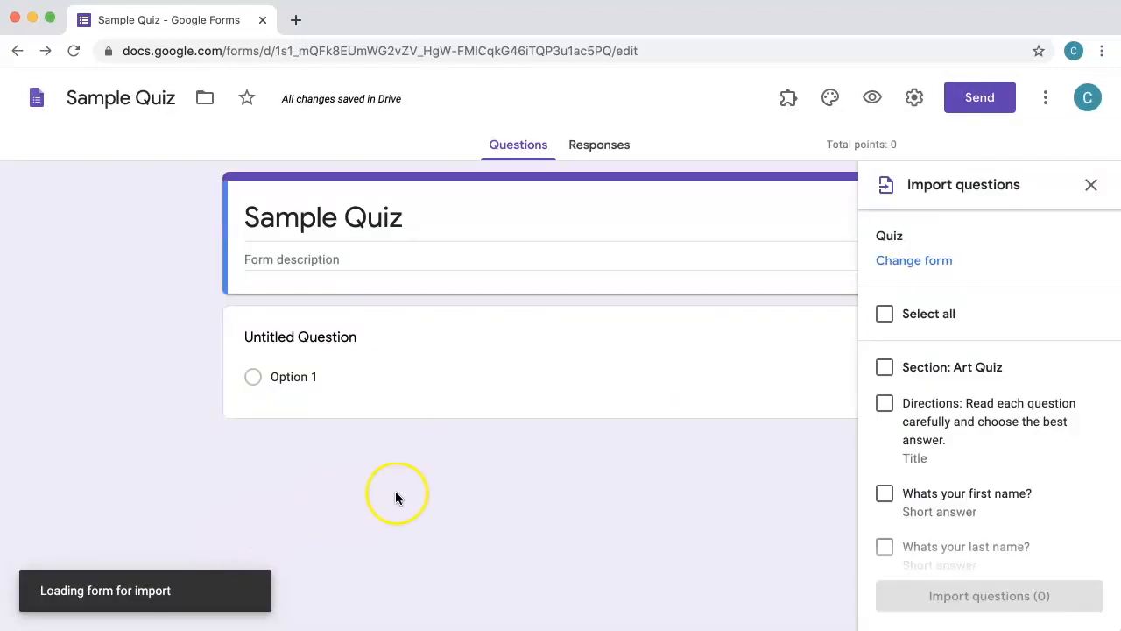
# Step: Import the Directions title and the first name, last name and homeroom questions from the Quiz form
pyautogui.scroll(-2, 935, 422)
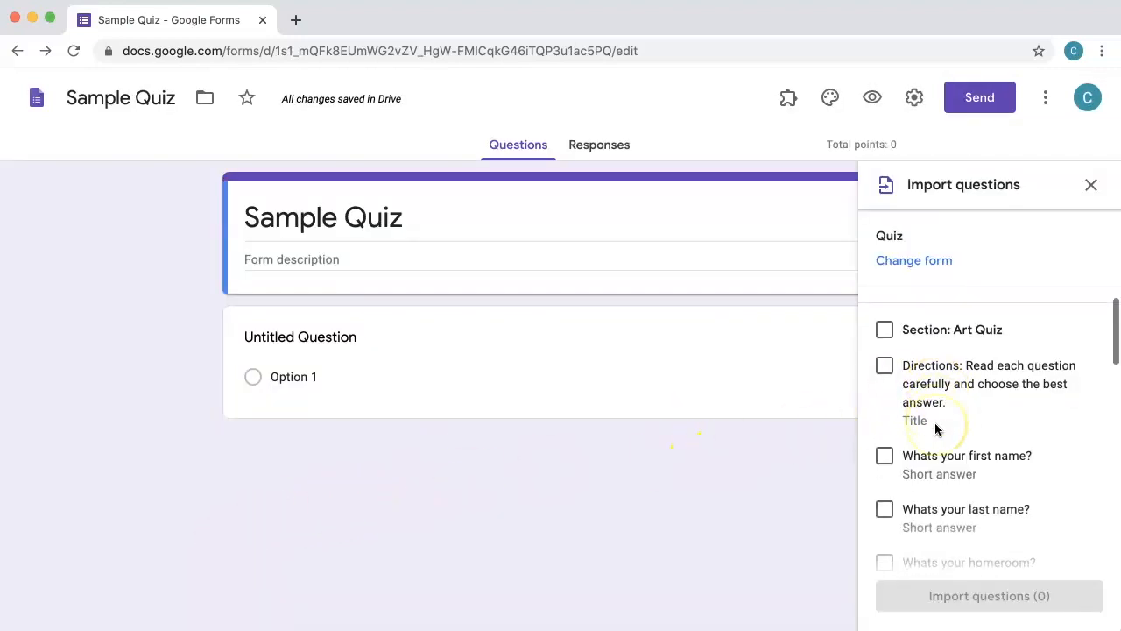
pyautogui.scroll(-2, 935, 428)
pyautogui.scroll(3, 935, 428)
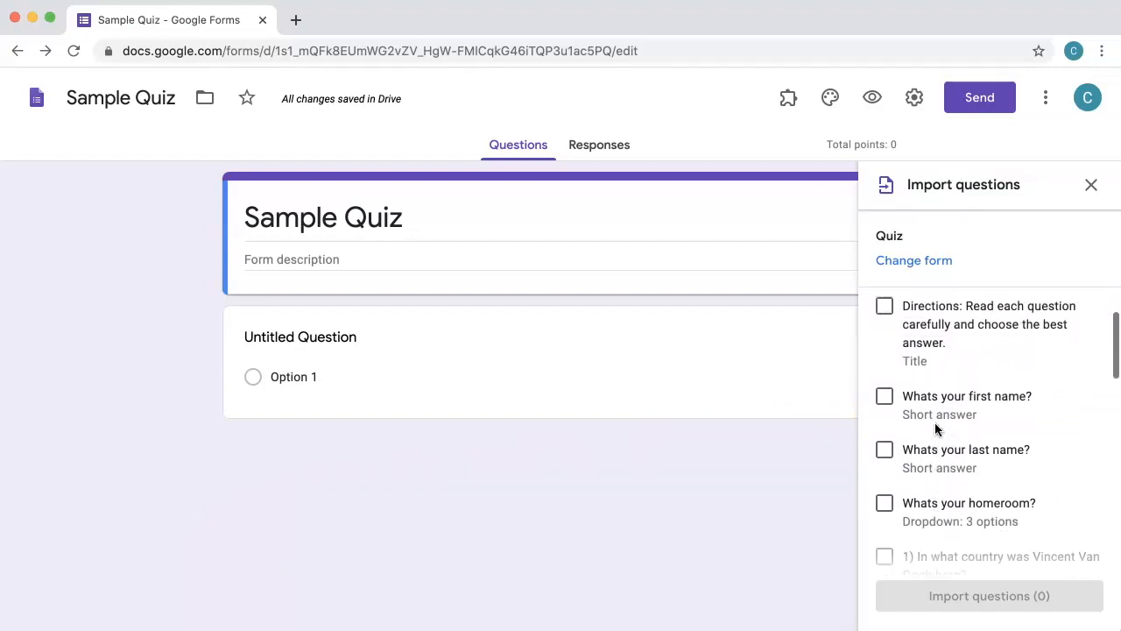
pyautogui.scroll(2, 935, 428)
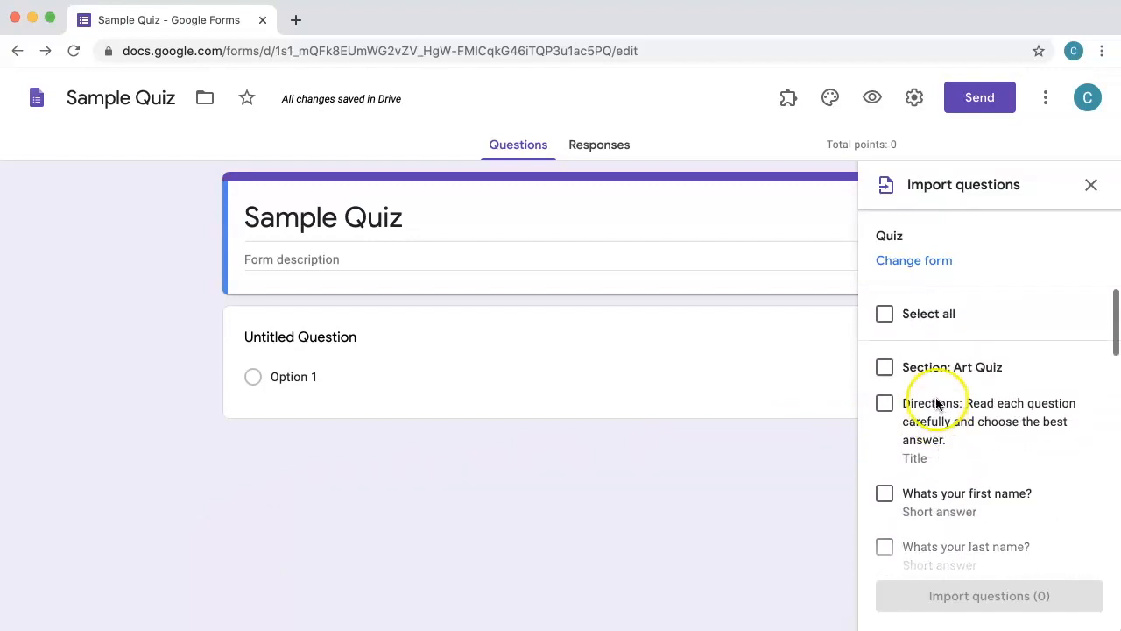
pyautogui.click(885, 405)
pyautogui.scroll(-1, 887, 412)
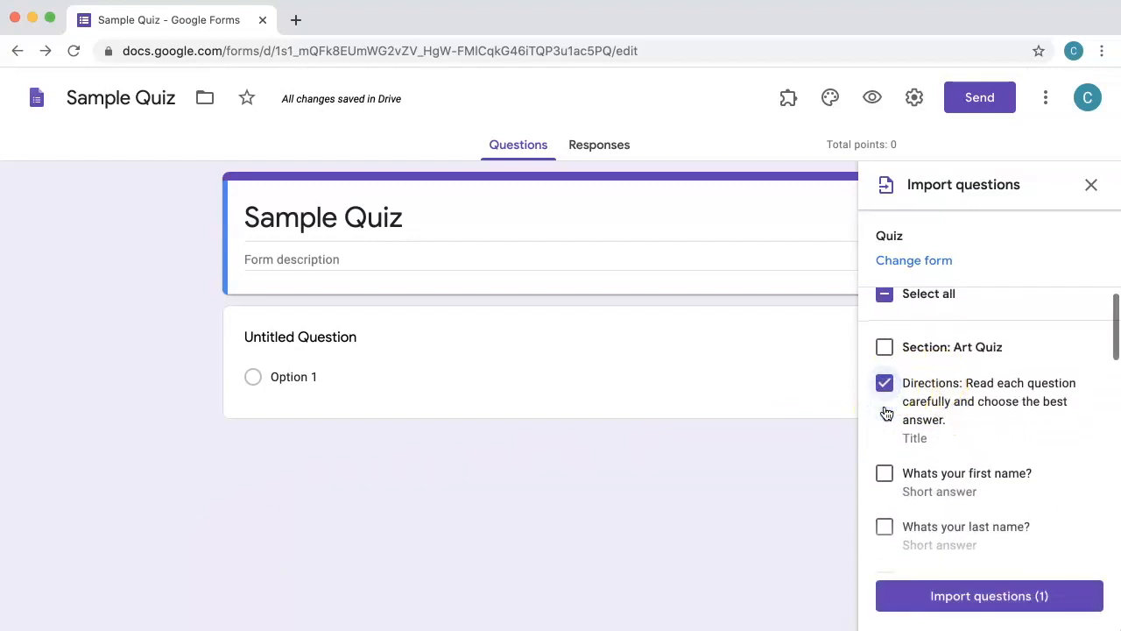
pyautogui.scroll(-1, 885, 412)
pyautogui.click(884, 440)
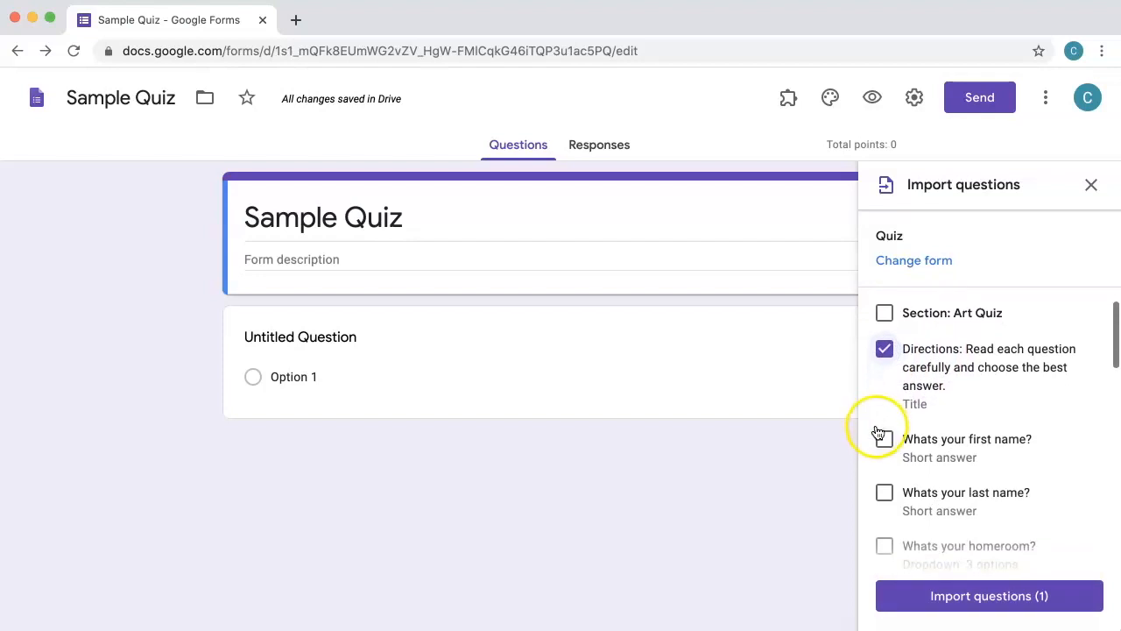
pyautogui.scroll(-2, 884, 442)
pyautogui.click(885, 440)
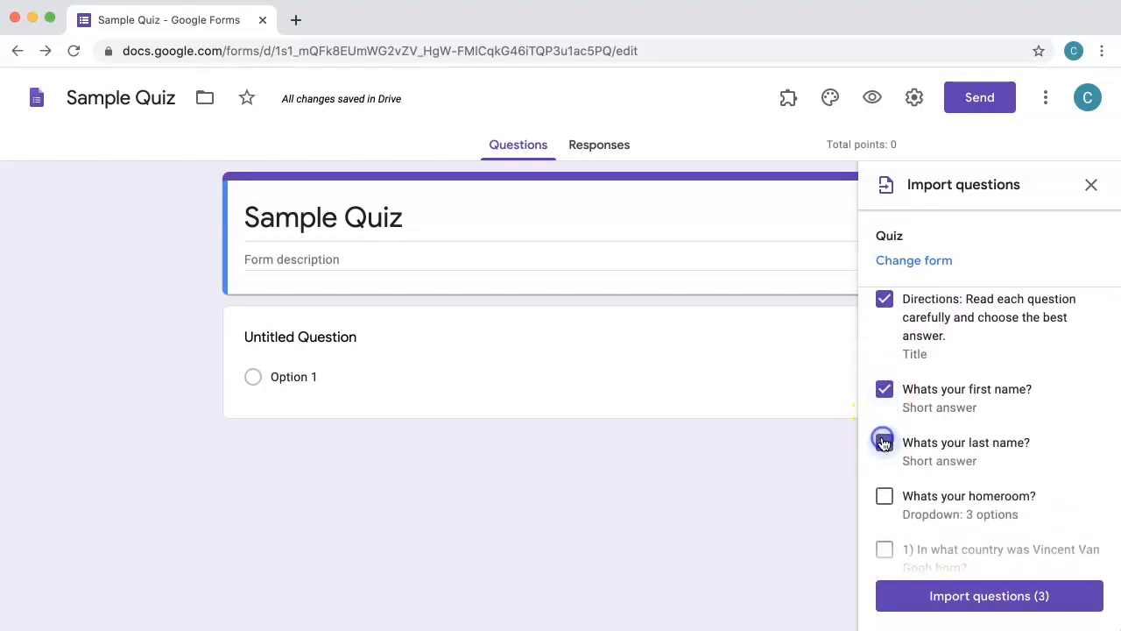
pyautogui.scroll(-2, 884, 442)
pyautogui.click(885, 444)
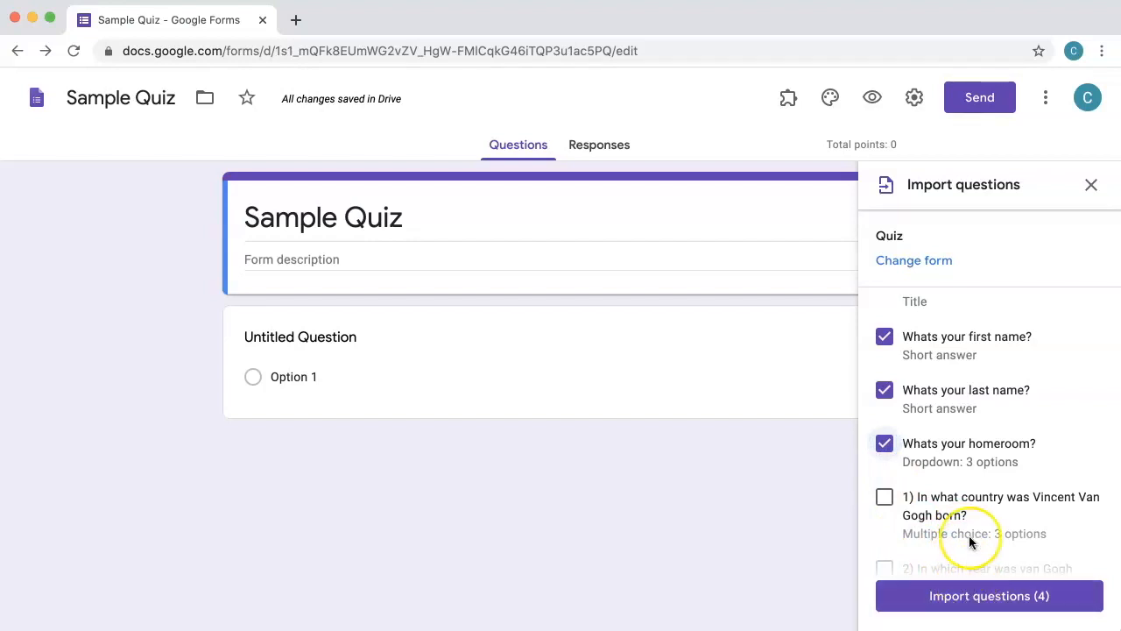
pyautogui.scroll(2, 968, 534)
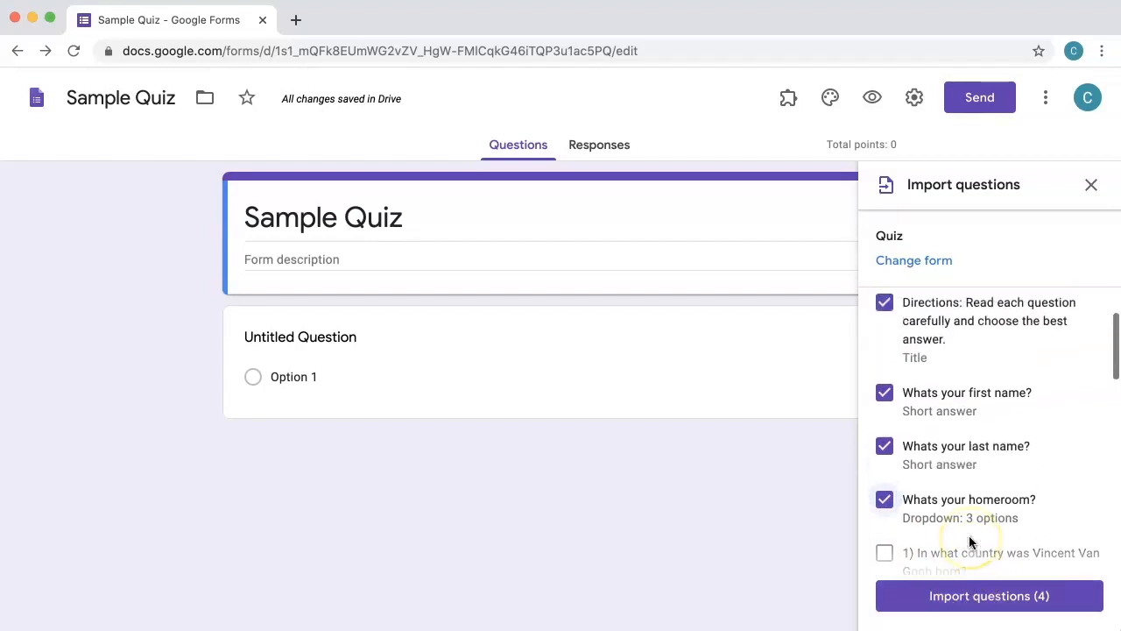
pyautogui.click(979, 598)
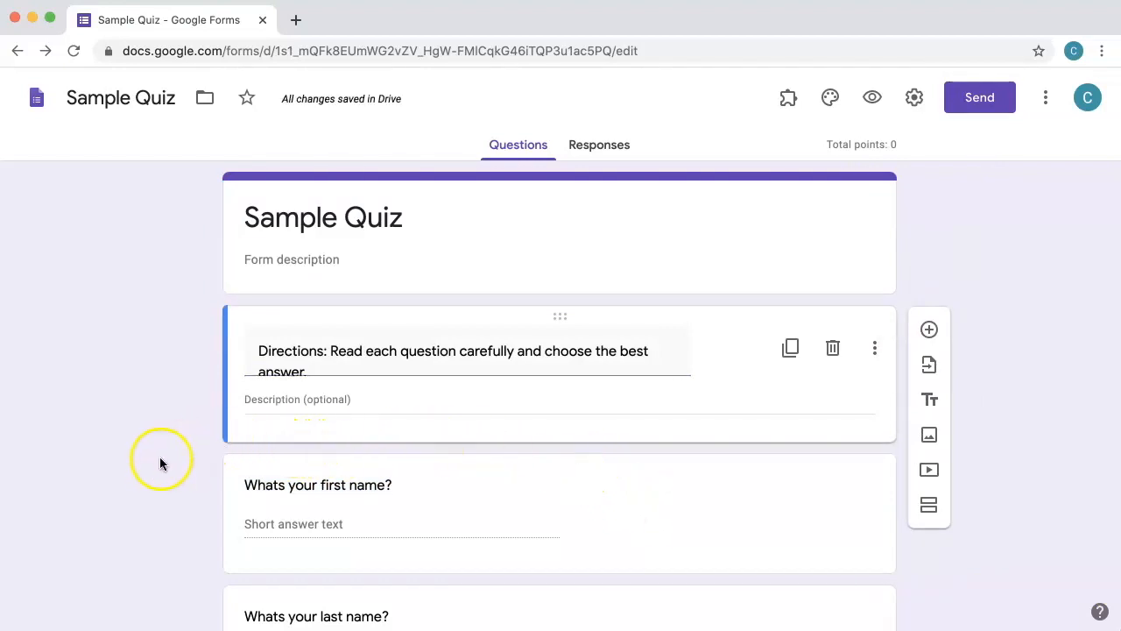
# Step: Set the untitled multiple-choice question at the end of the form to 20 points in its answer key
pyautogui.scroll(-1, 157, 456)
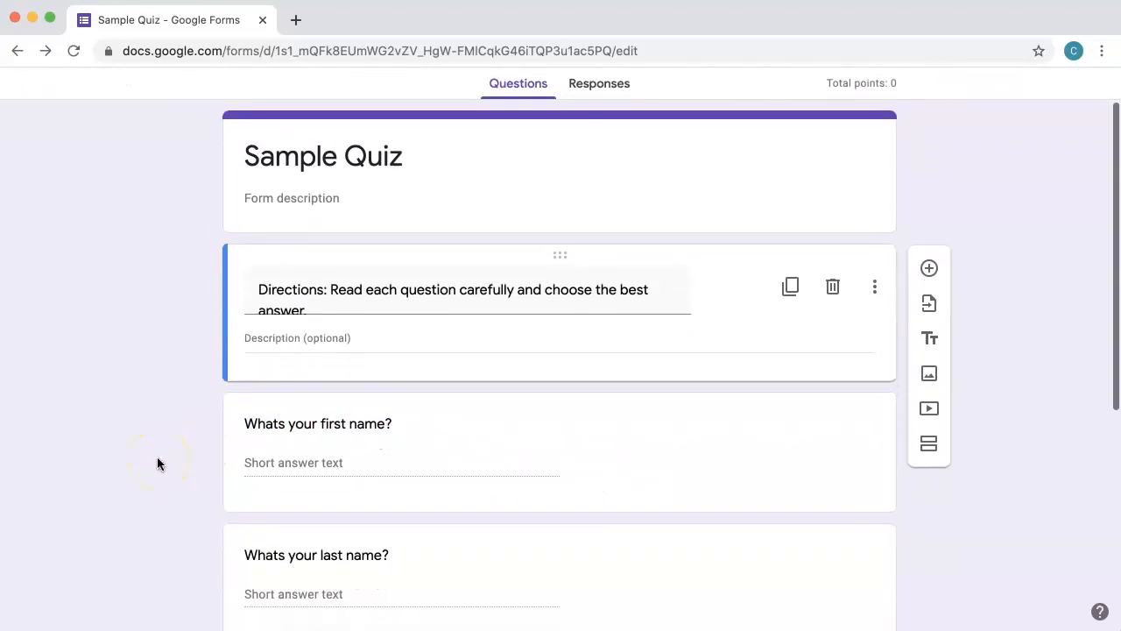
pyautogui.scroll(-2, 157, 456)
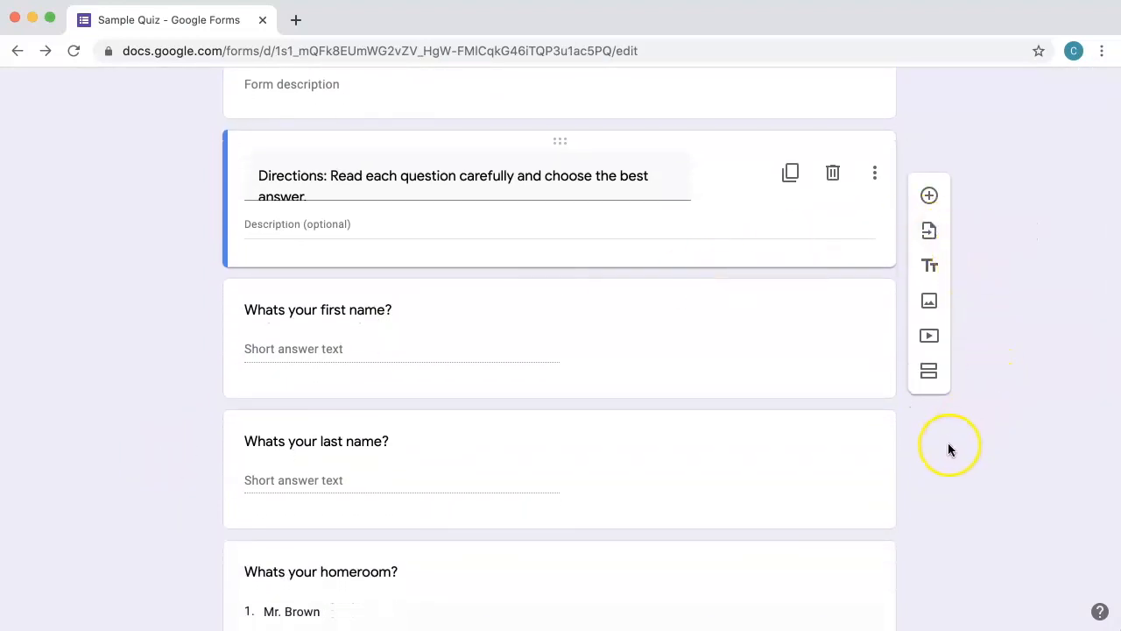
pyautogui.scroll(-5, 948, 484)
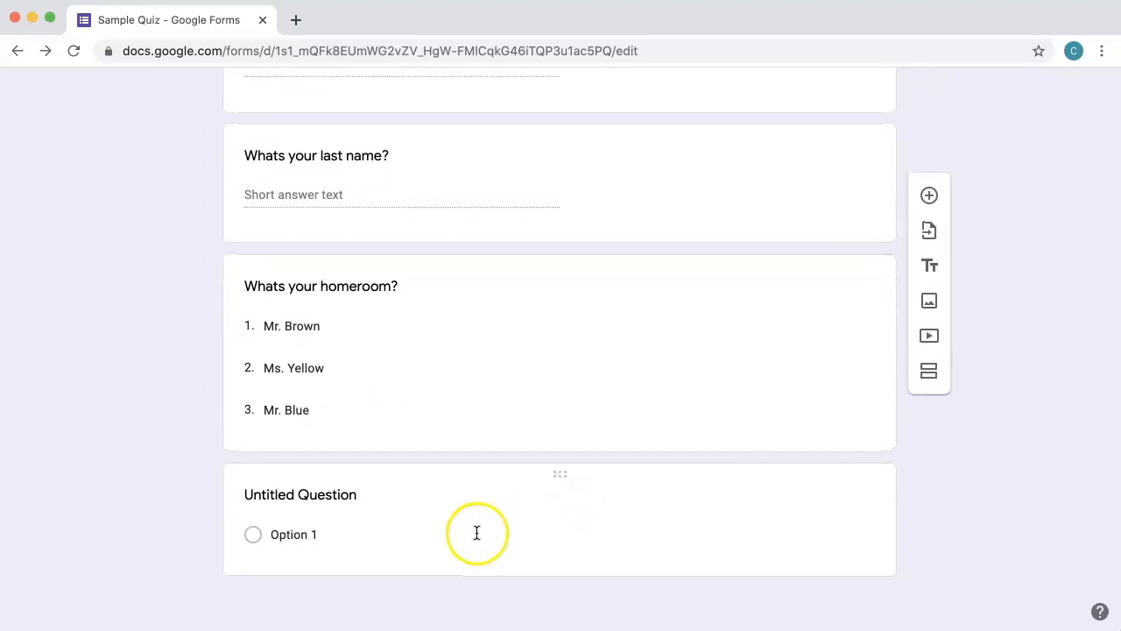
pyautogui.click(470, 538)
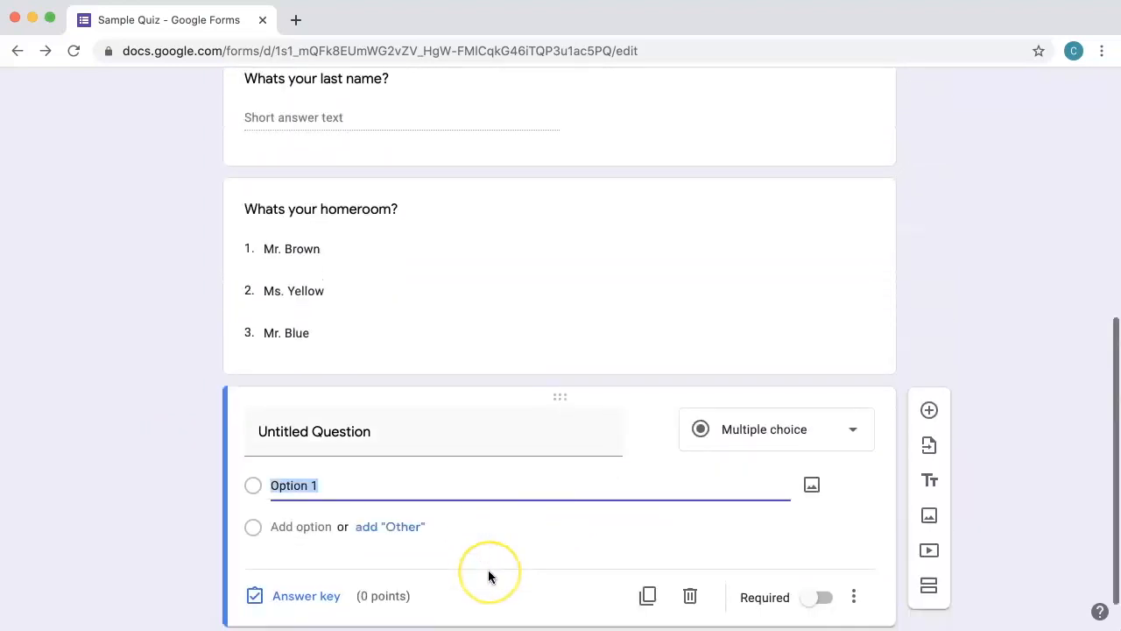
pyautogui.click(410, 554)
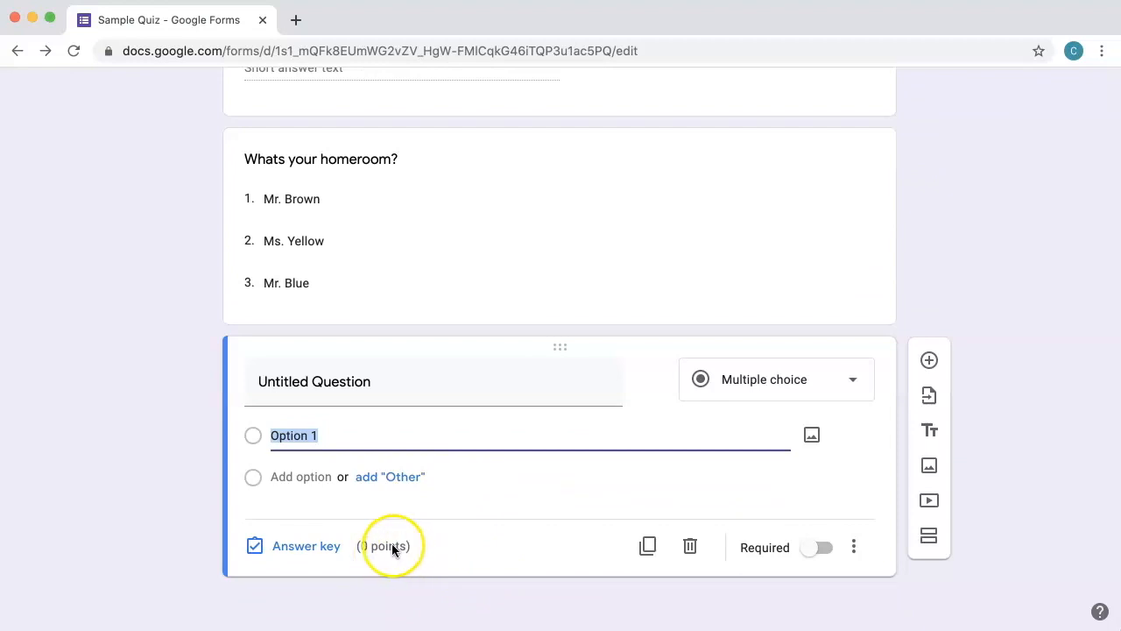
pyautogui.click(308, 549)
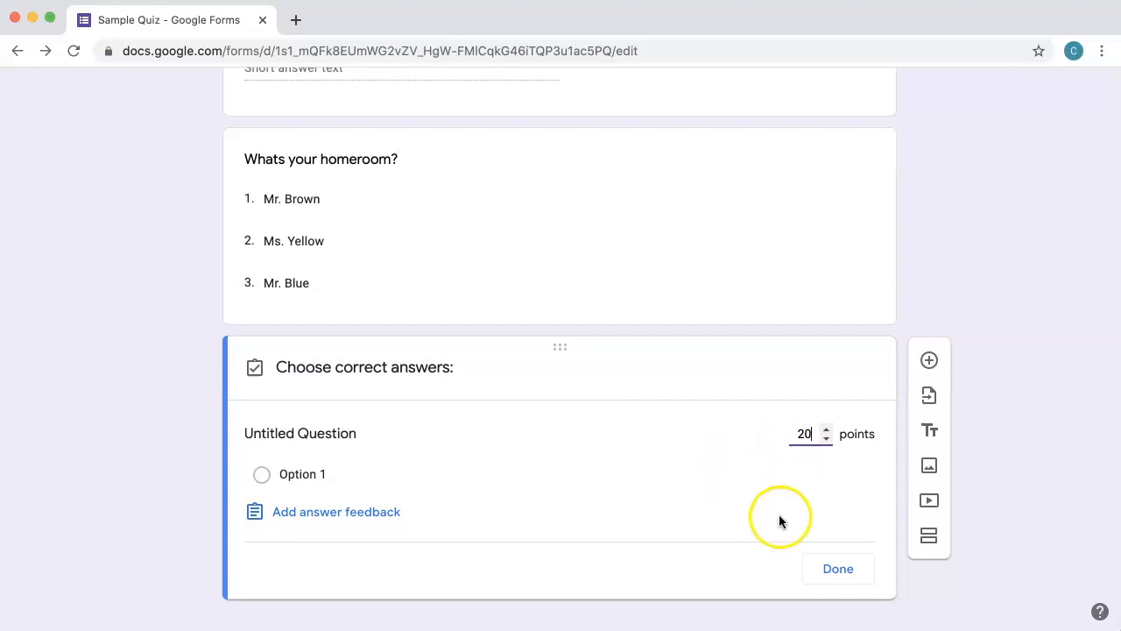
pyautogui.click(839, 569)
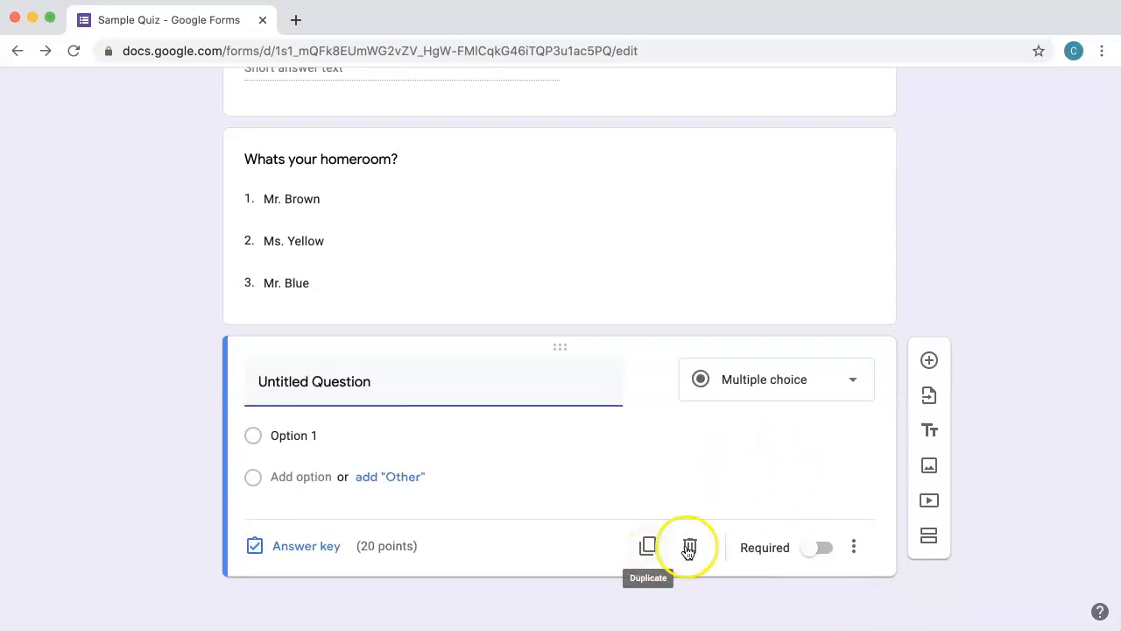
# Step: Make the 20-point untitled question required and duplicate it twice
pyautogui.click(819, 554)
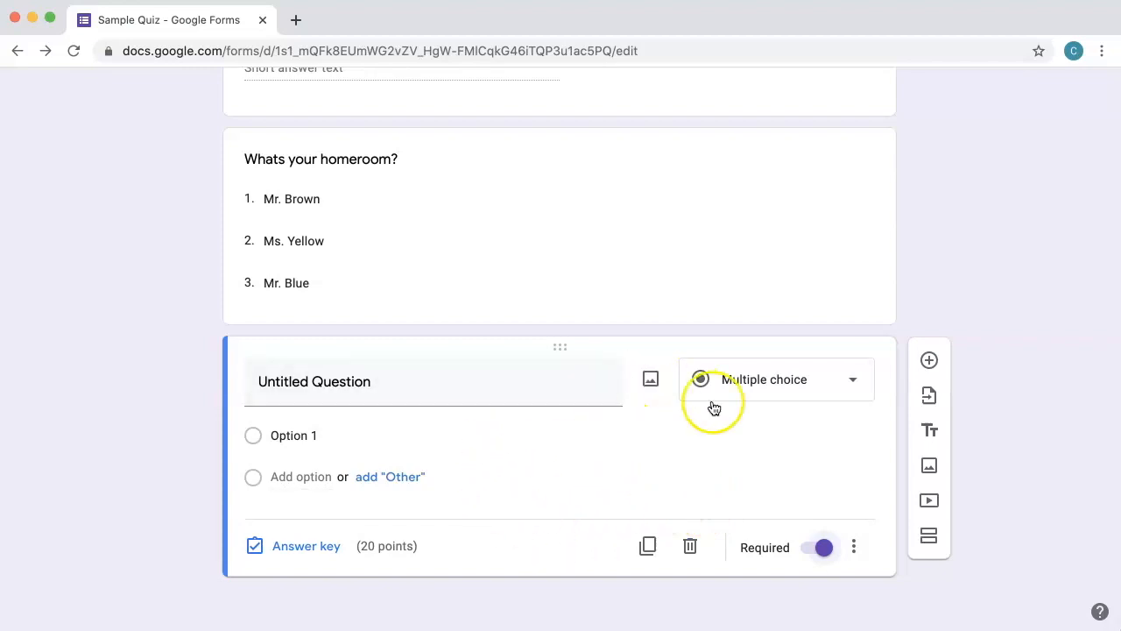
pyautogui.click(648, 548)
pyautogui.click(649, 547)
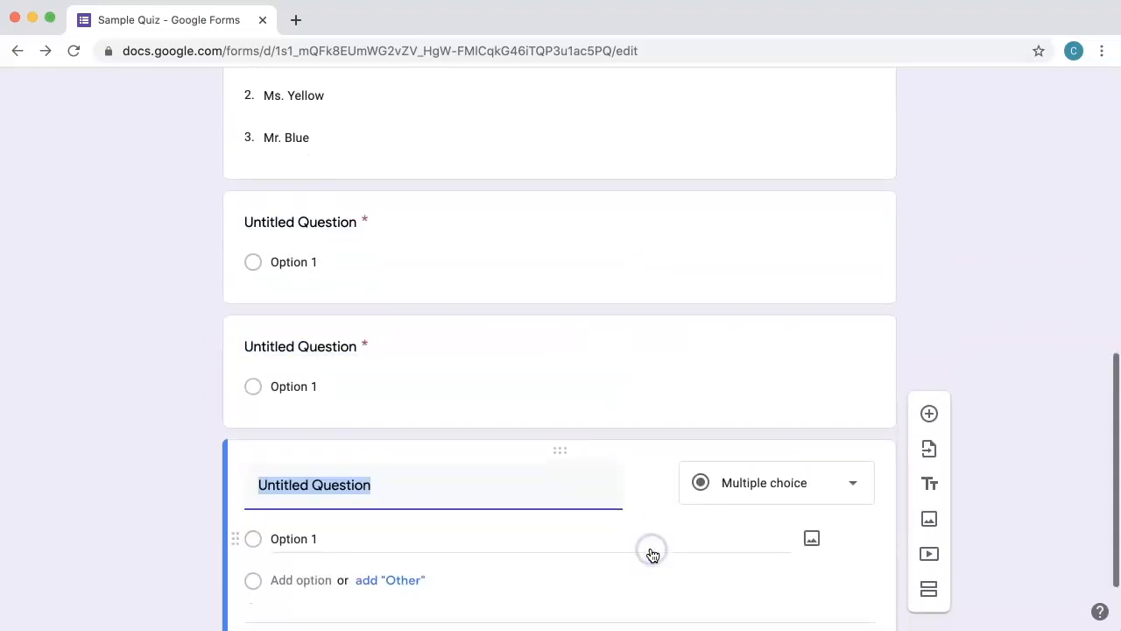
# Step: Duplicate the required 20-point untitled question two more times and open the first untitled question for editing
pyautogui.click(650, 554)
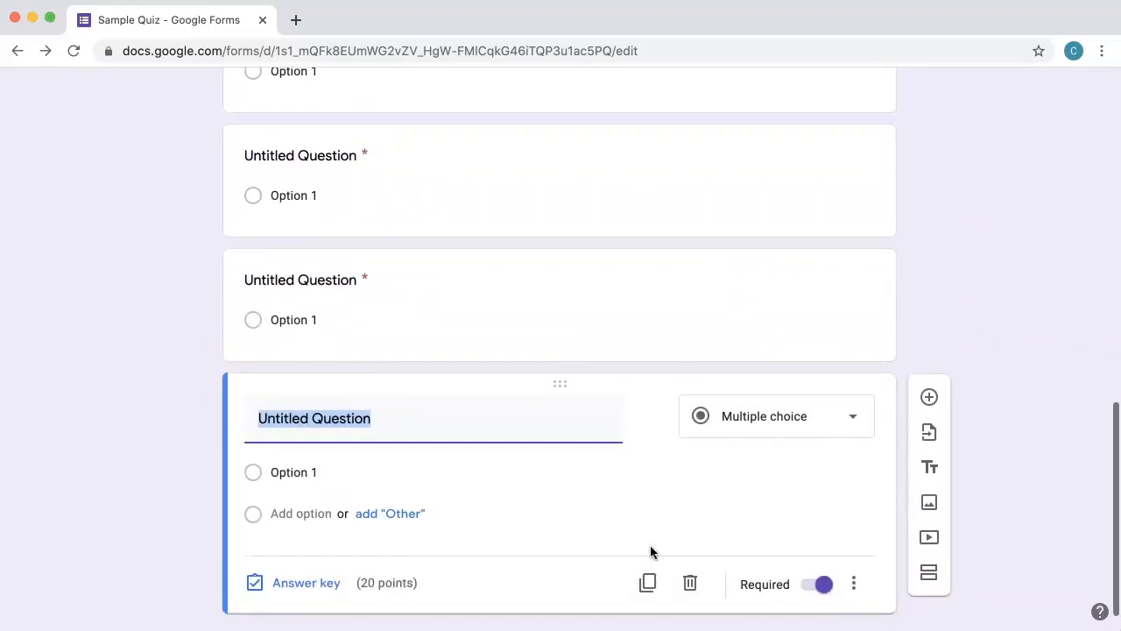
pyautogui.click(651, 553)
pyautogui.scroll(3, 614, 508)
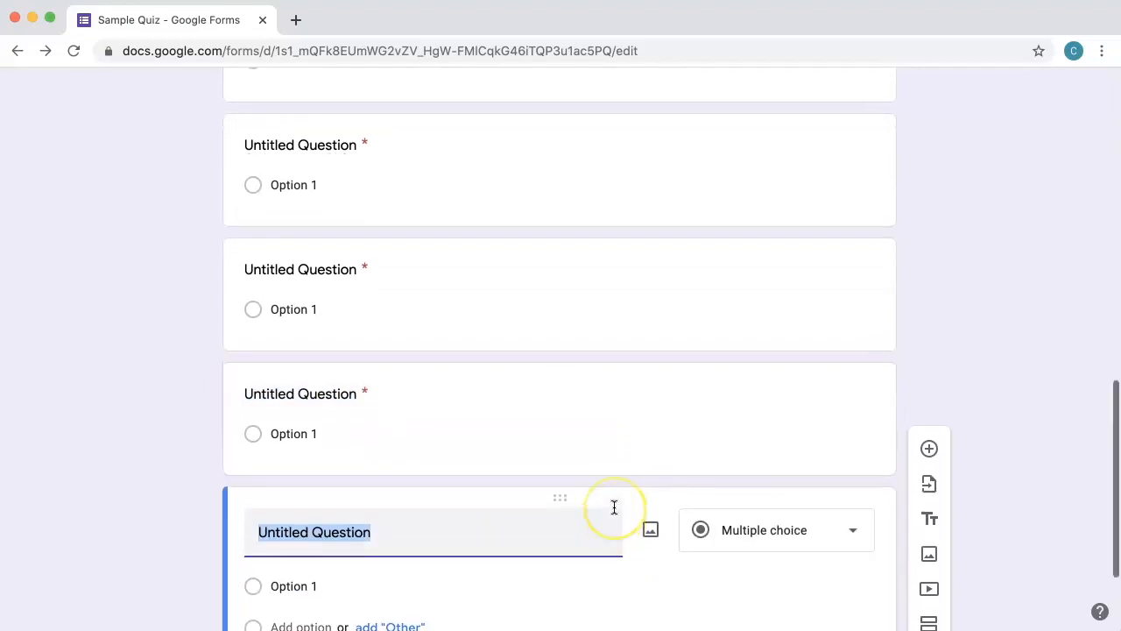
pyautogui.scroll(1, 613, 506)
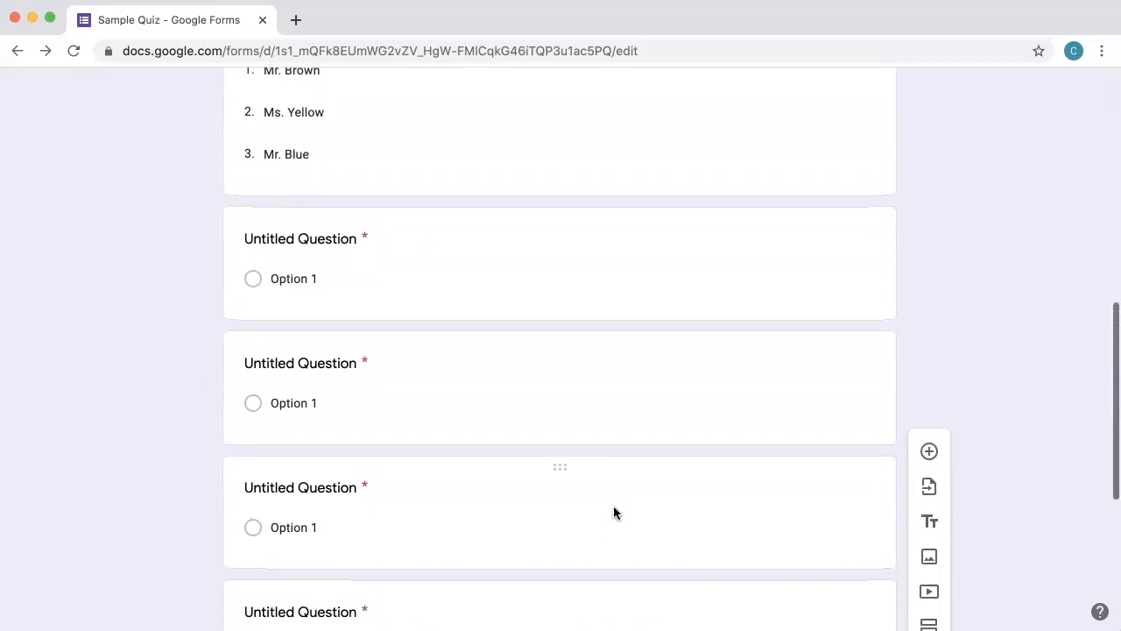
pyautogui.click(553, 296)
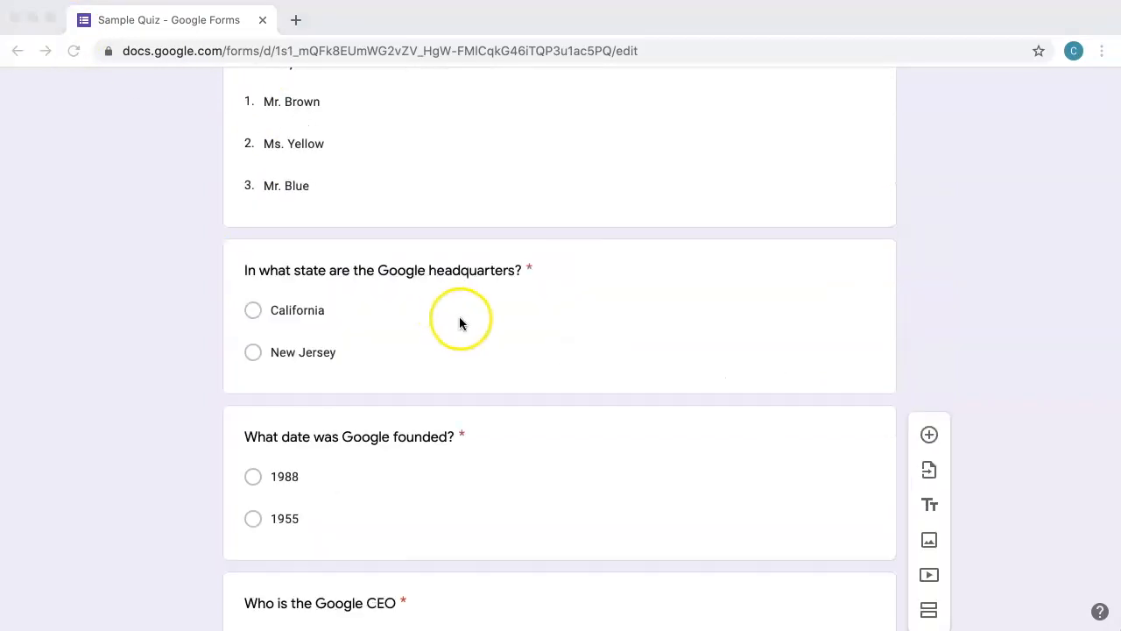
# Step: Mark California as the correct answer in the answer key of the Google headquarters question
pyautogui.click(541, 345)
pyautogui.click(541, 345)
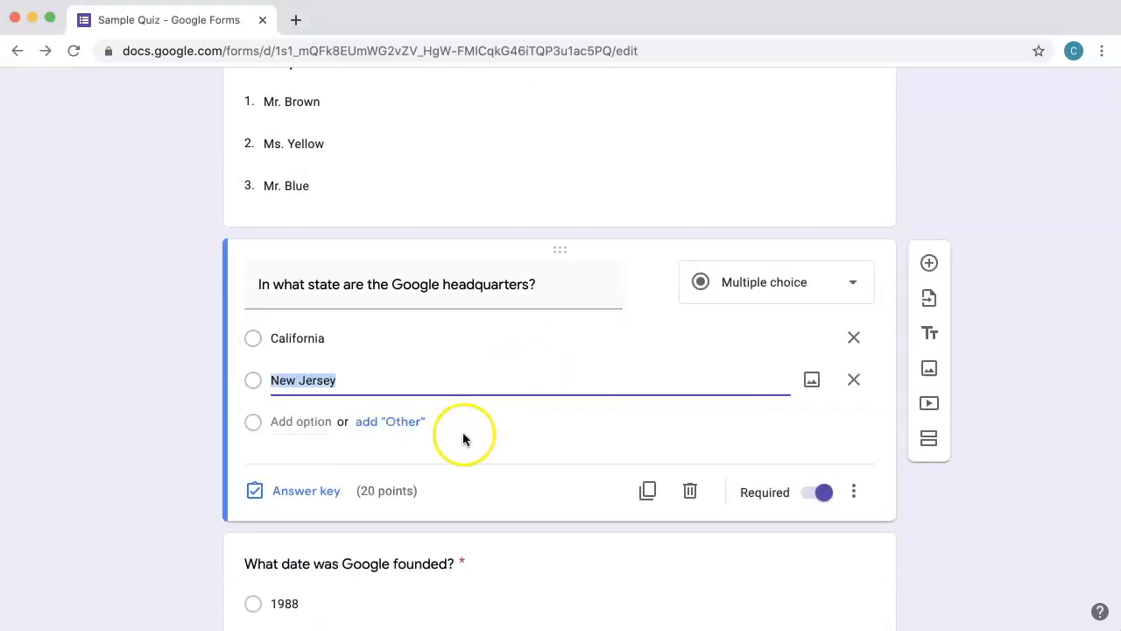
pyautogui.click(313, 493)
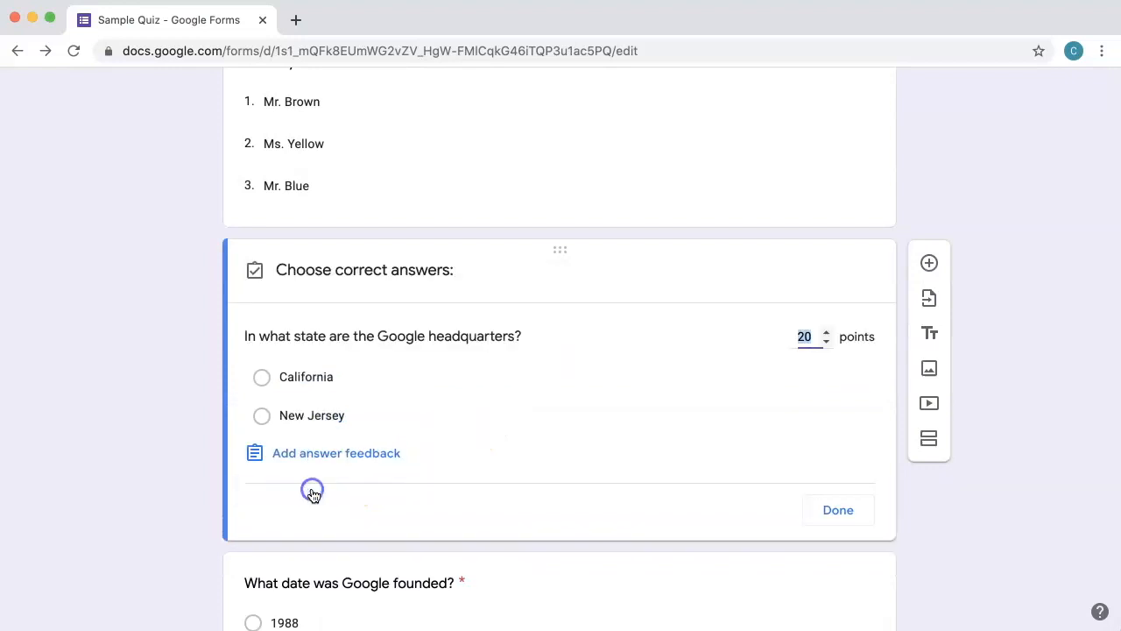
pyautogui.click(266, 378)
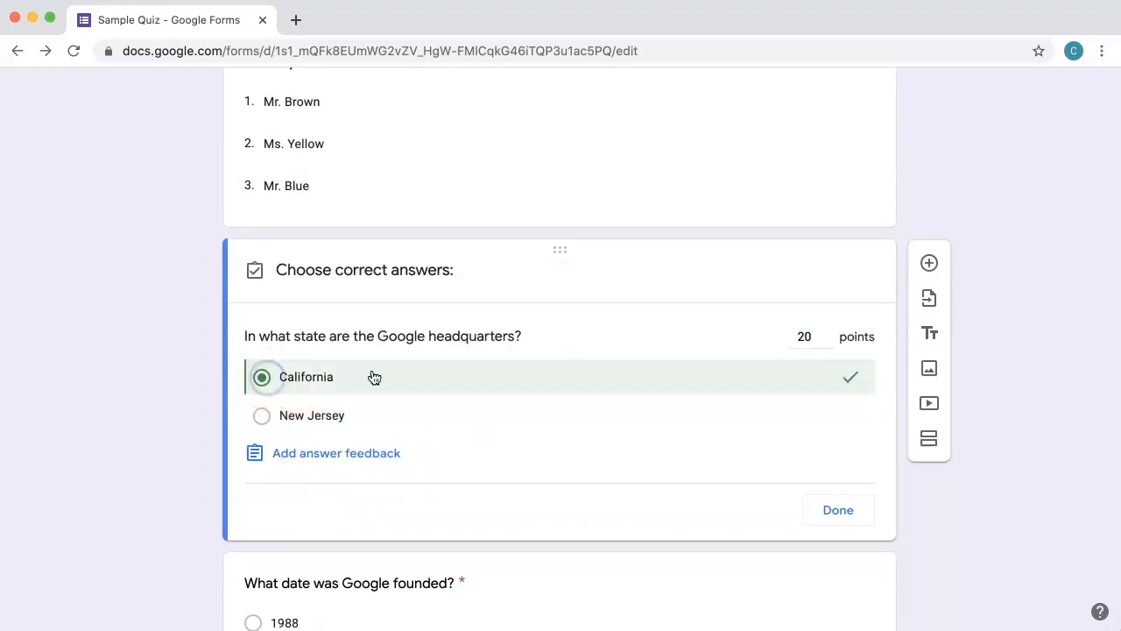
pyautogui.click(837, 512)
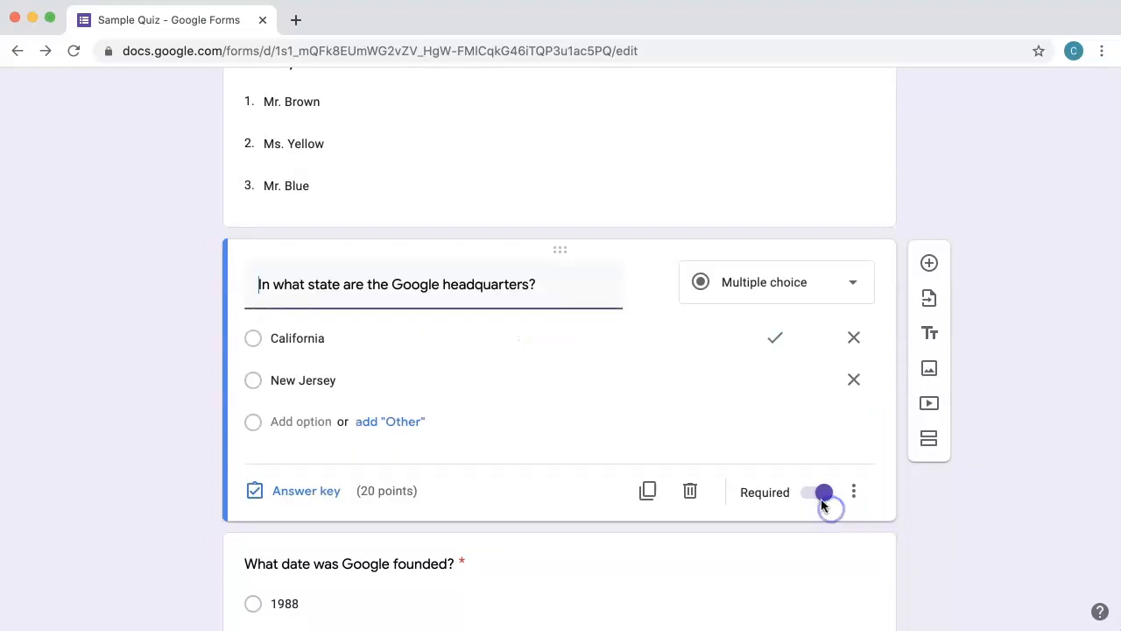
# Step: Mark 1988 as the correct answer in the answer key of the question about Google's founding date
pyautogui.scroll(-2, 751, 421)
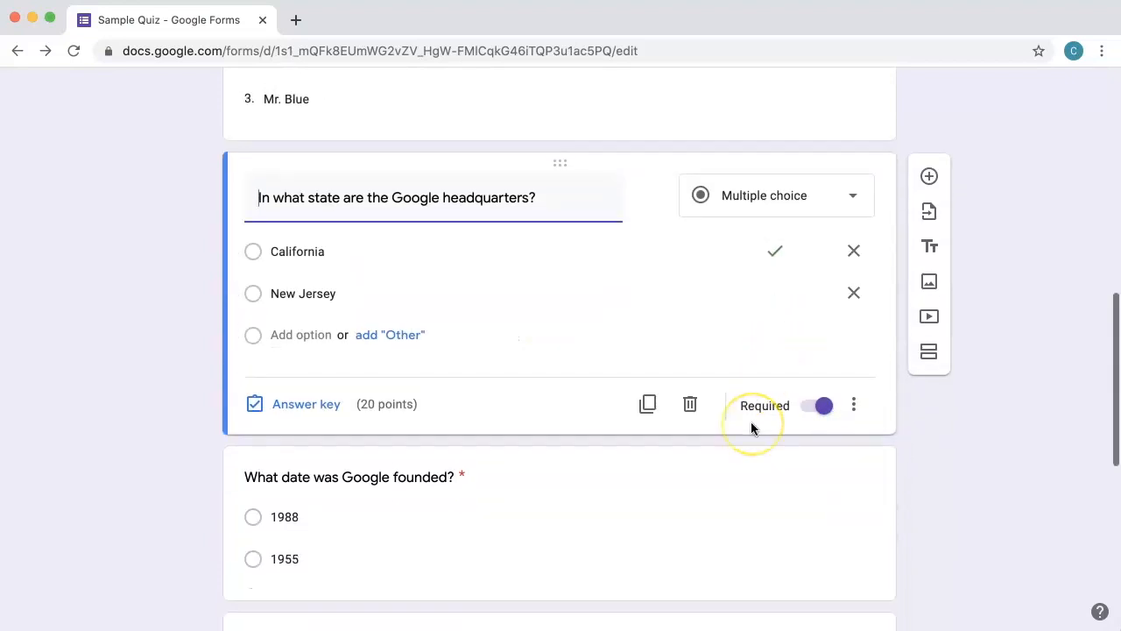
pyautogui.scroll(-3, 751, 421)
pyautogui.click(608, 406)
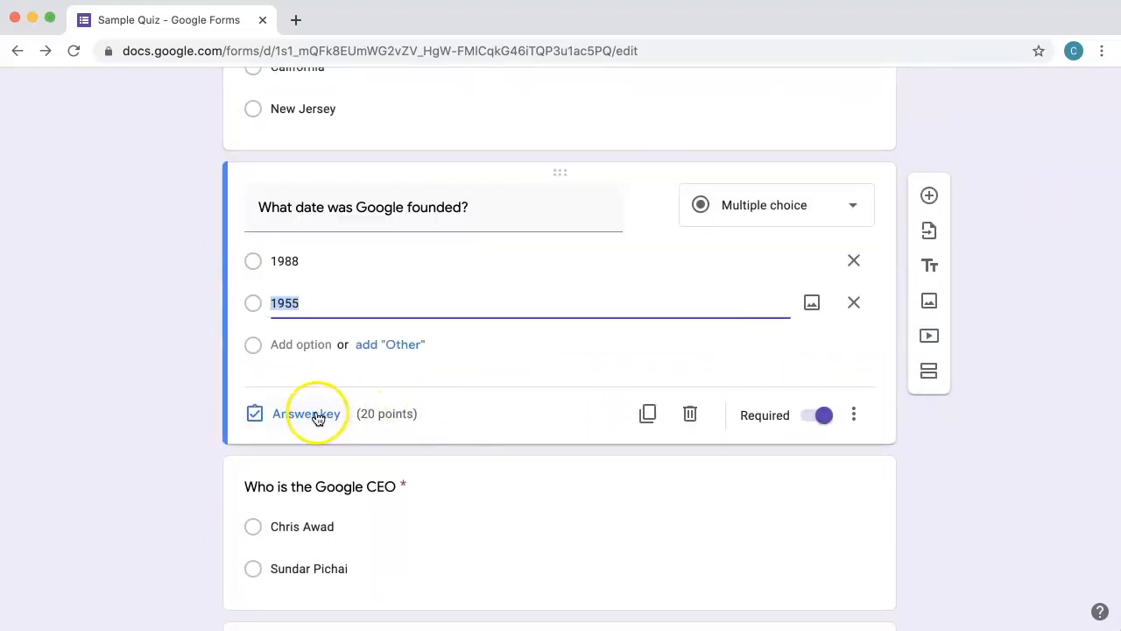
pyautogui.click(319, 417)
pyautogui.click(262, 300)
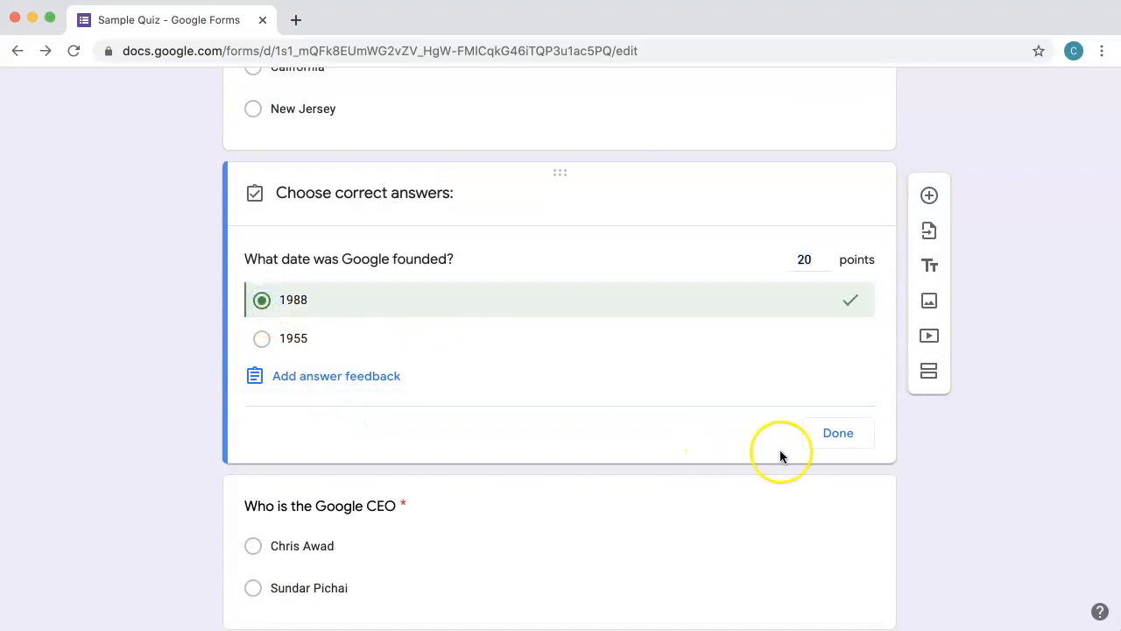
pyautogui.click(841, 439)
# Step: Mark Sundar Pichai as the correct answer in the answer key of the Google CEO question
pyautogui.scroll(-2, 648, 462)
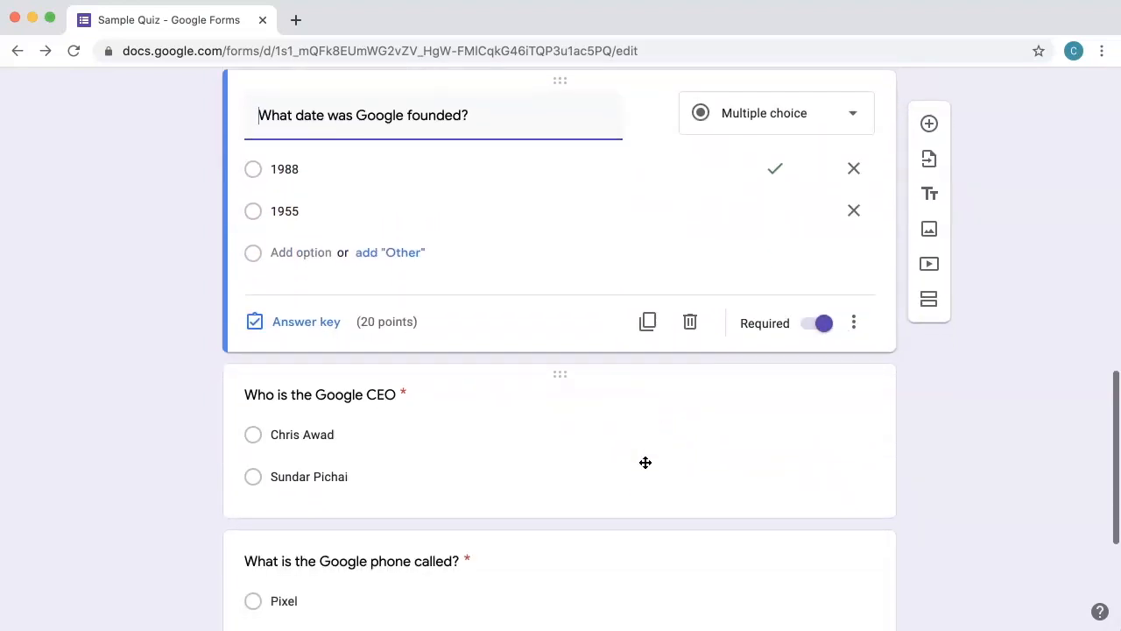
pyautogui.click(561, 468)
pyautogui.click(309, 473)
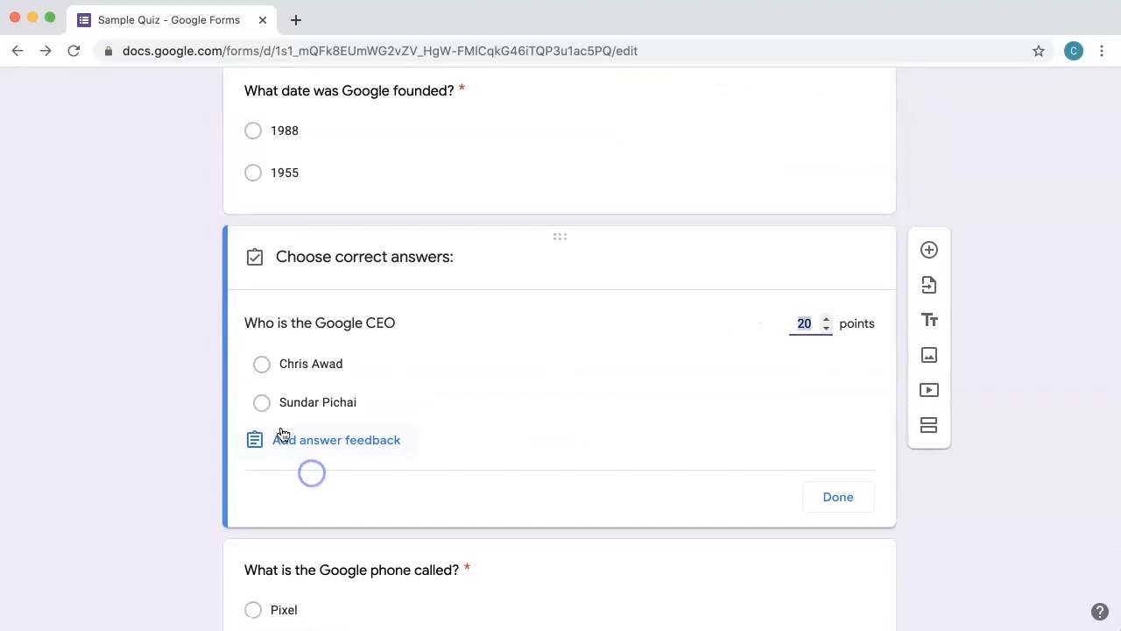
pyautogui.click(262, 403)
pyautogui.click(832, 499)
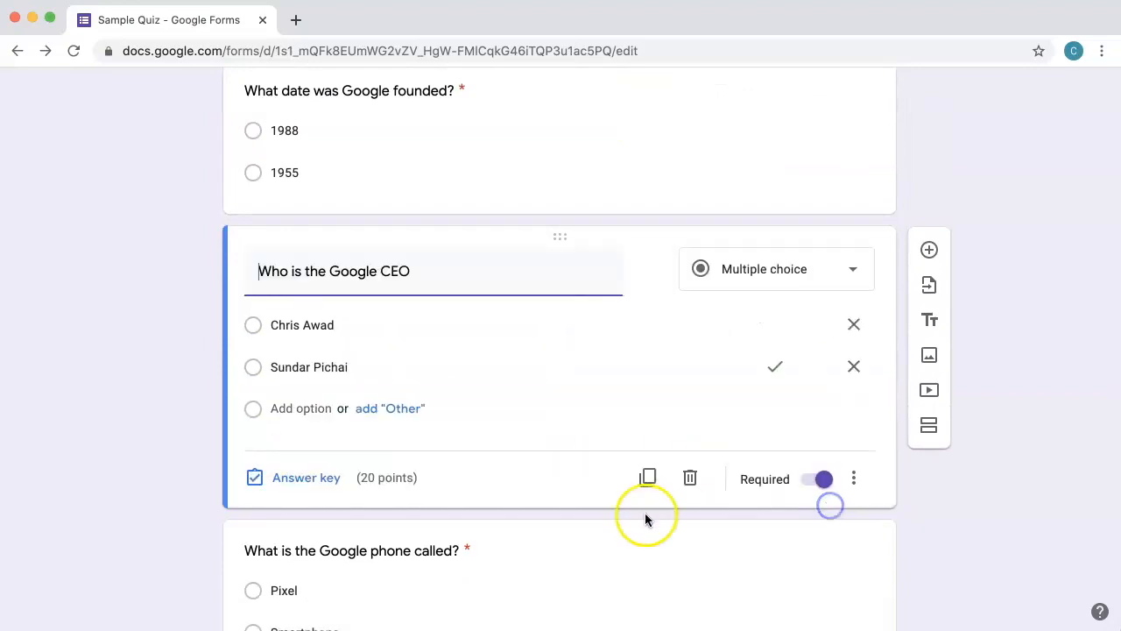
# Step: Mark Pixel as the correct answer in the answer key of the Google phone question
pyautogui.scroll(-4, 648, 512)
pyautogui.click(617, 462)
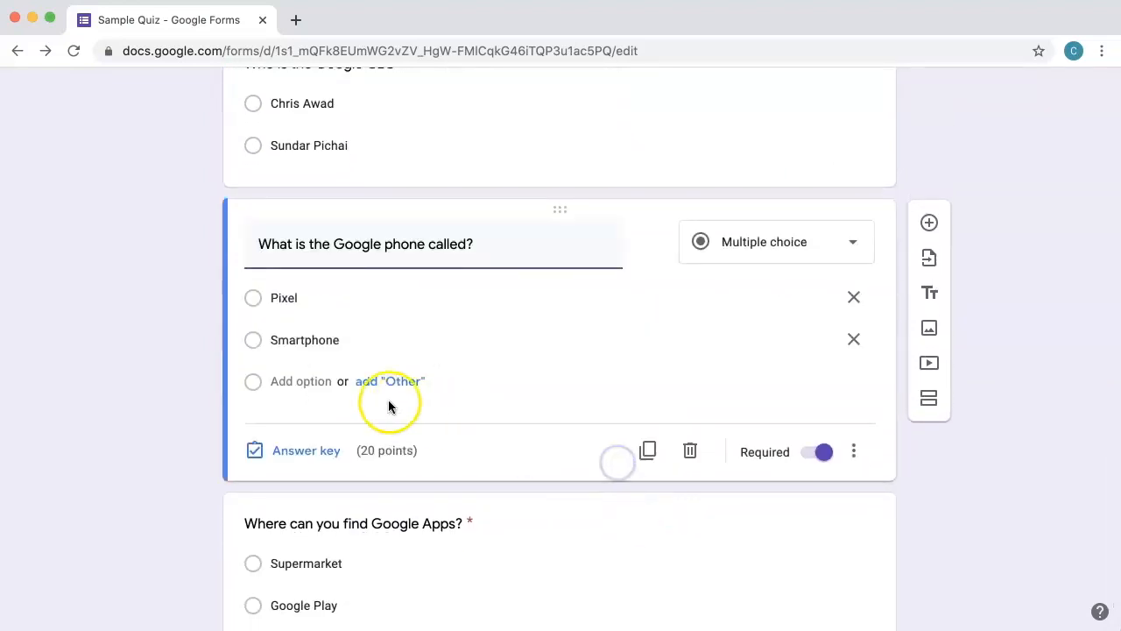
pyautogui.click(255, 296)
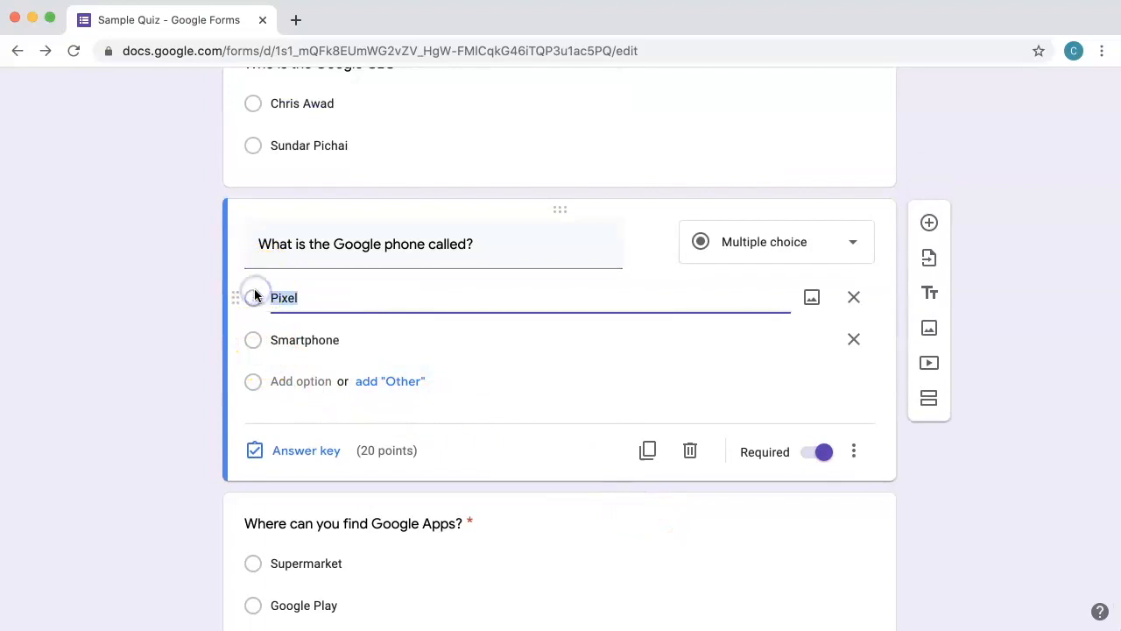
pyautogui.click(329, 451)
pyautogui.click(262, 337)
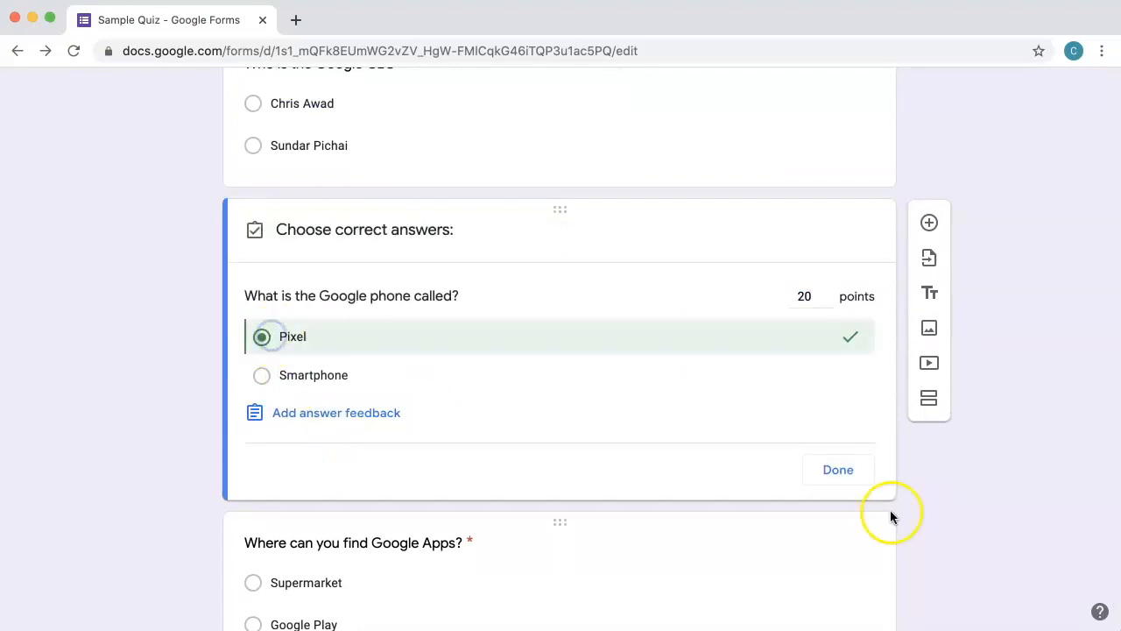
pyautogui.click(837, 477)
# Step: Mark Google Play as the correct answer in the answer key of the question about finding Google Apps
pyautogui.scroll(-2, 669, 511)
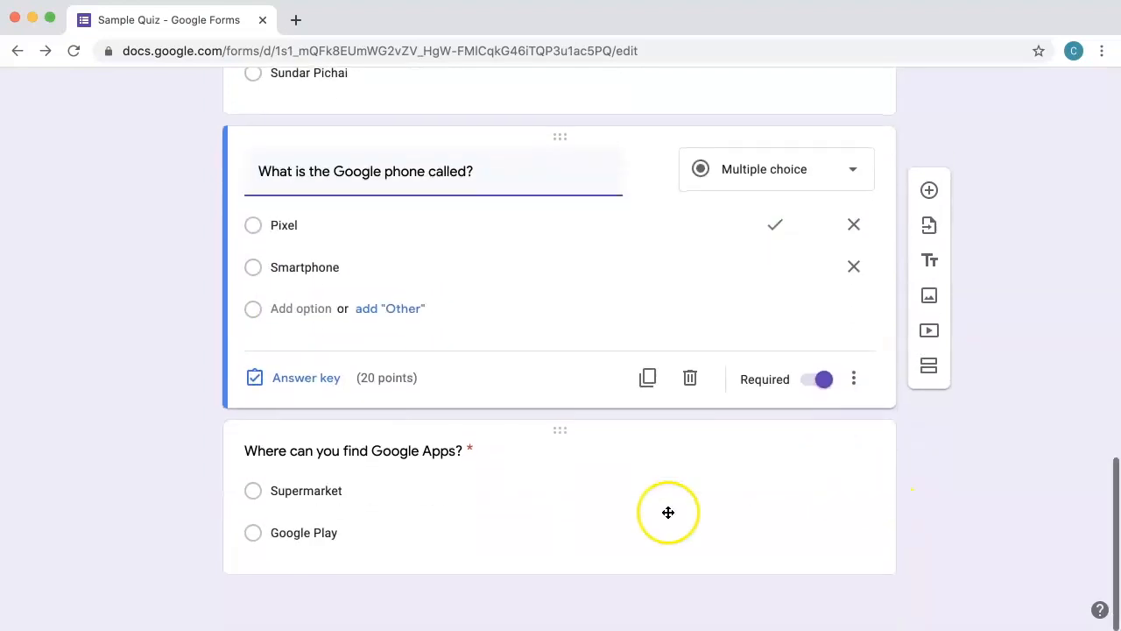
pyautogui.click(564, 538)
pyautogui.click(326, 543)
pyautogui.click(261, 471)
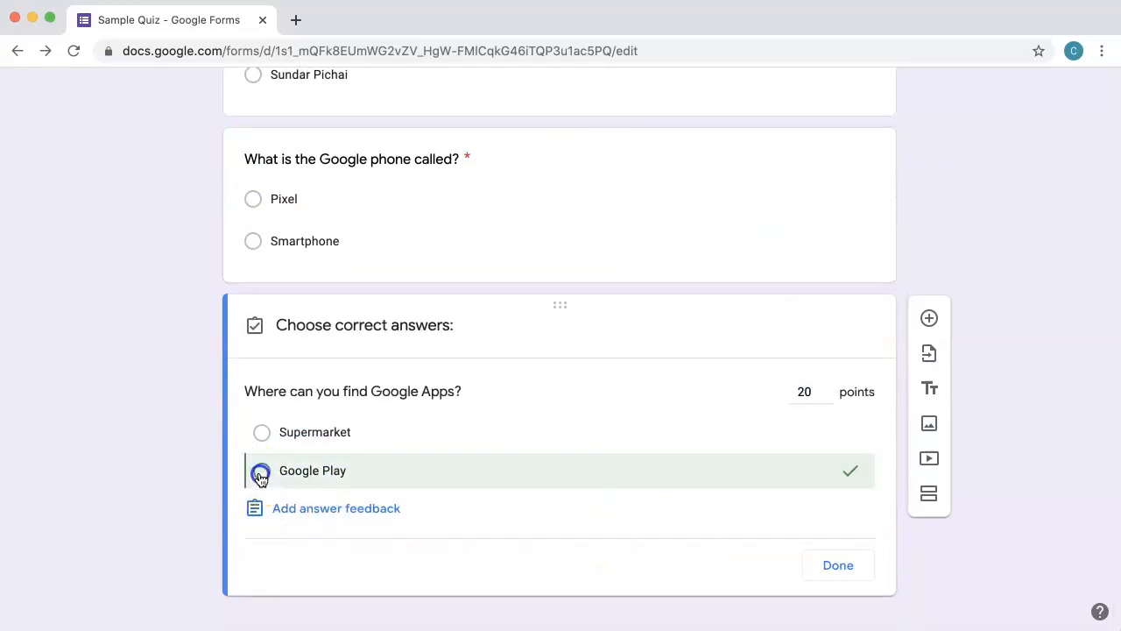
pyautogui.click(837, 565)
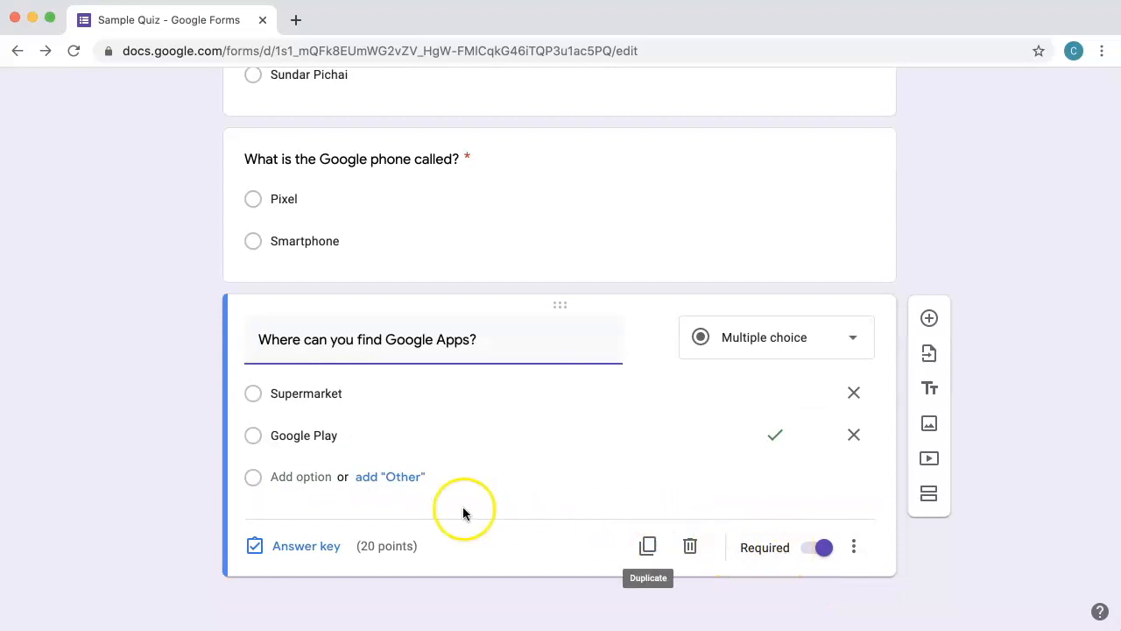
# Step: Add a California state map found through Google Image Search for "california" to the California option of the headquarters question
pyautogui.scroll(1, 450, 538)
pyautogui.scroll(5, 449, 543)
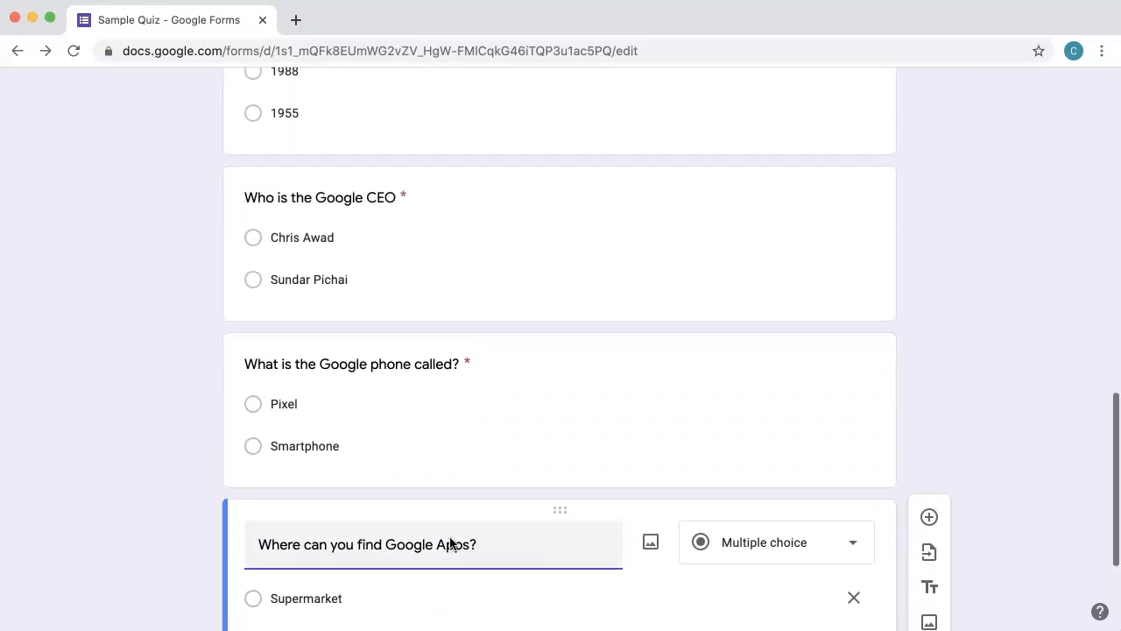
pyautogui.scroll(2, 450, 543)
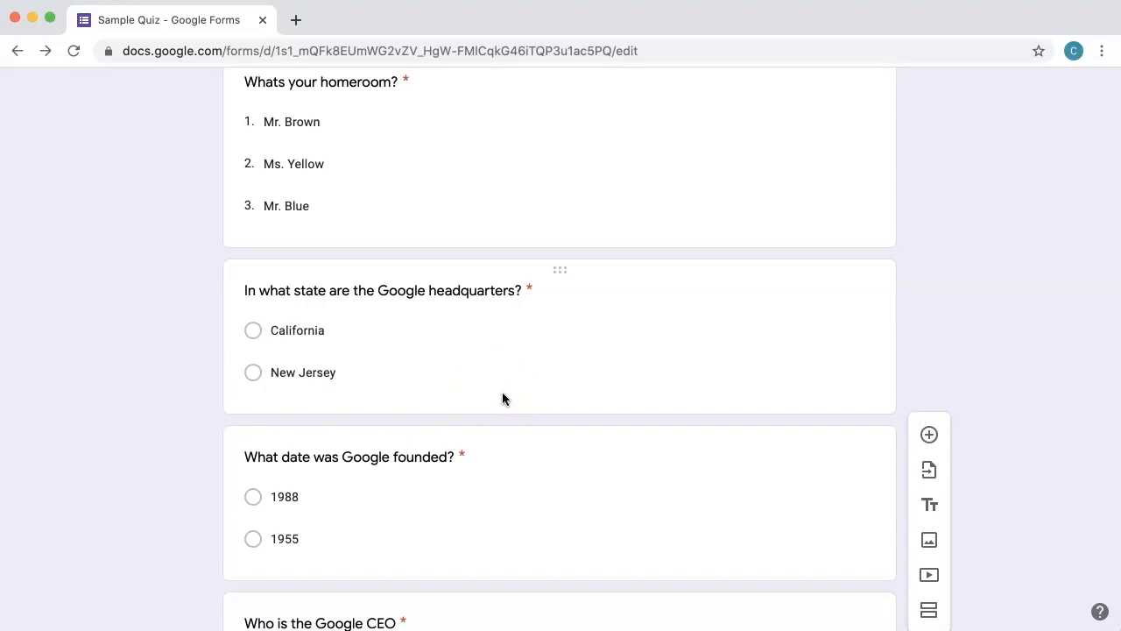
pyautogui.click(502, 399)
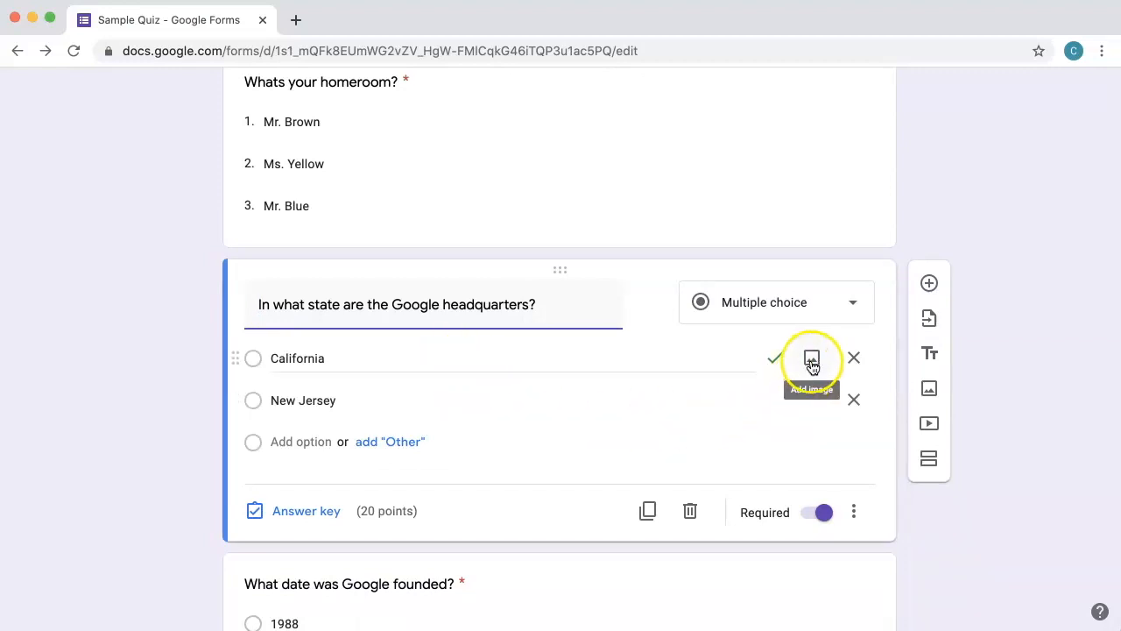
pyautogui.click(812, 361)
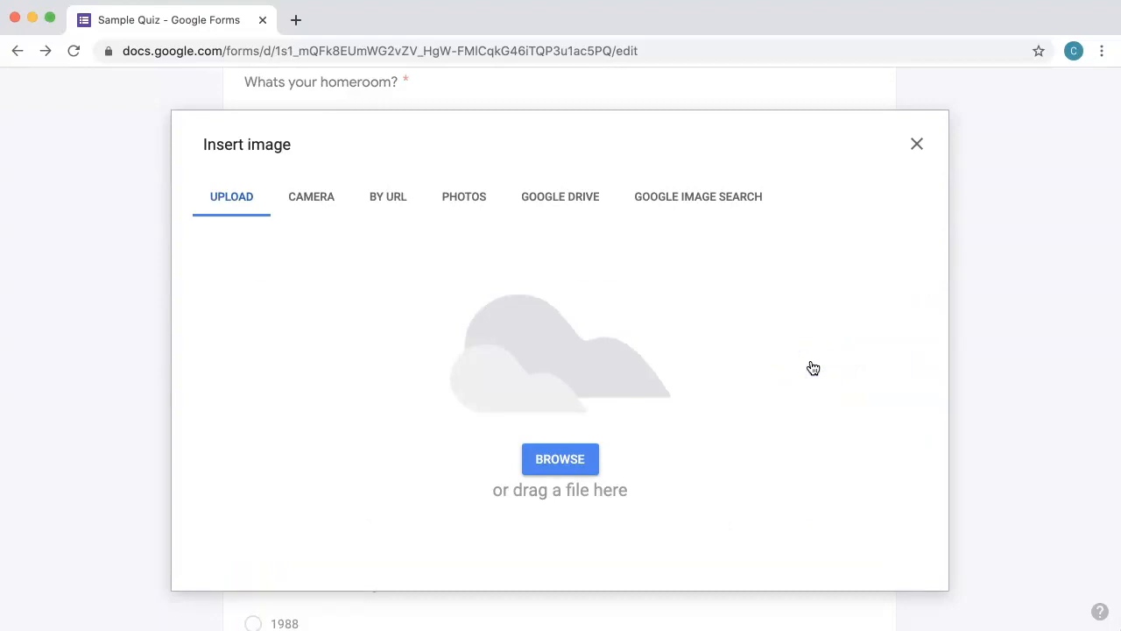
pyautogui.click(697, 203)
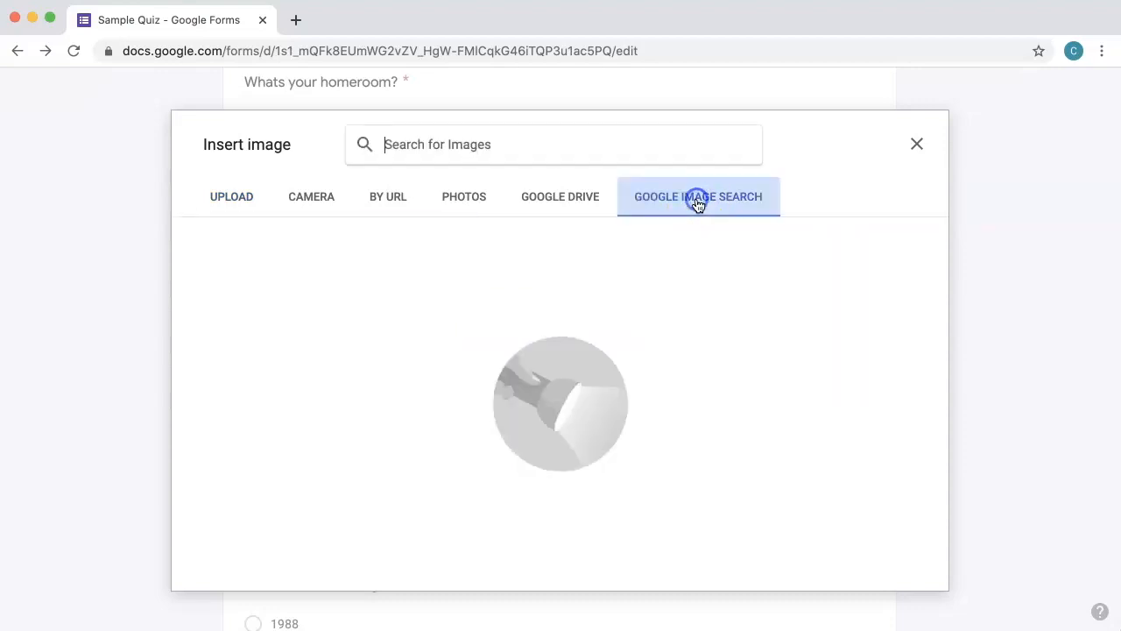
pyautogui.write('california')
pyautogui.press('Return')
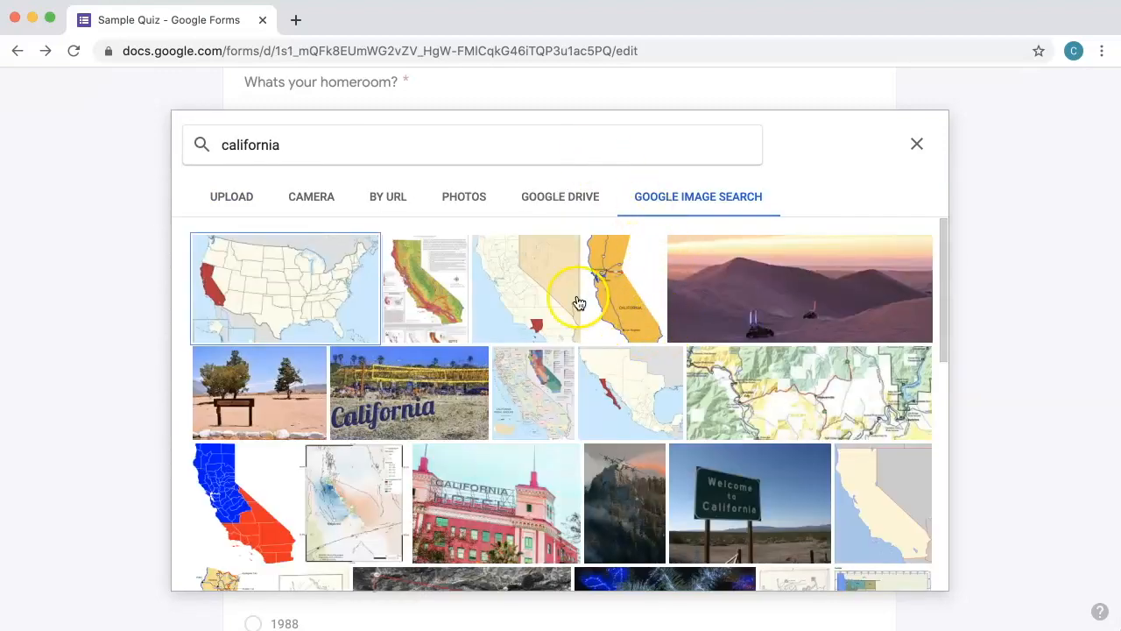
pyautogui.click(872, 504)
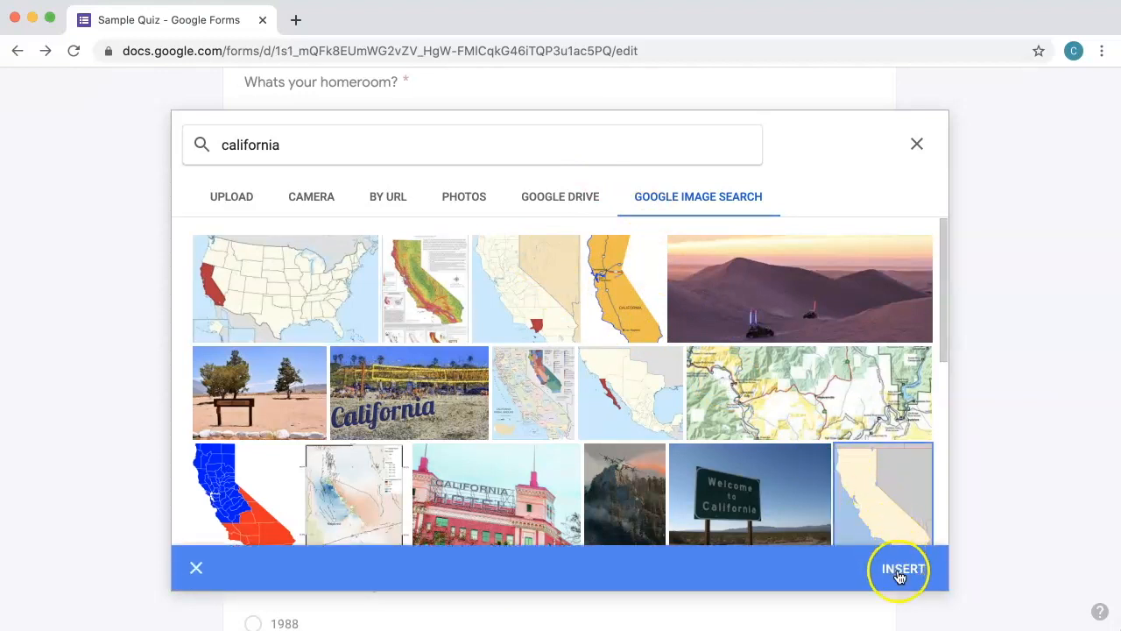
pyautogui.click(900, 572)
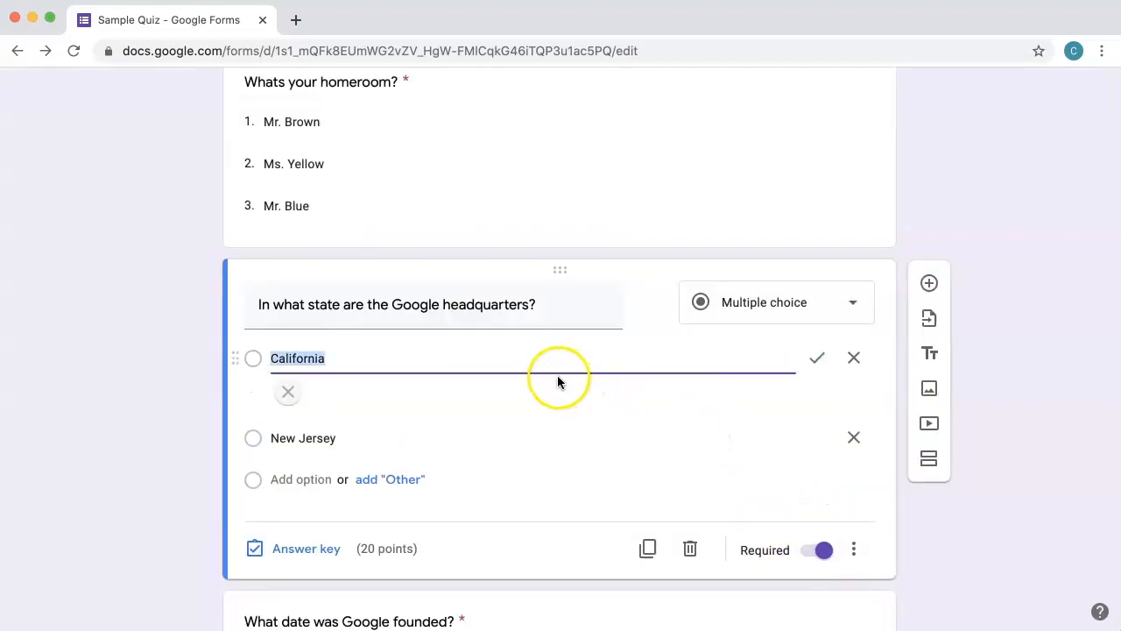
# Step: Add a plain New Jersey state map found through Google Image Search for "new jersey" to the New Jersey option of the headquarters question
pyautogui.click(585, 499)
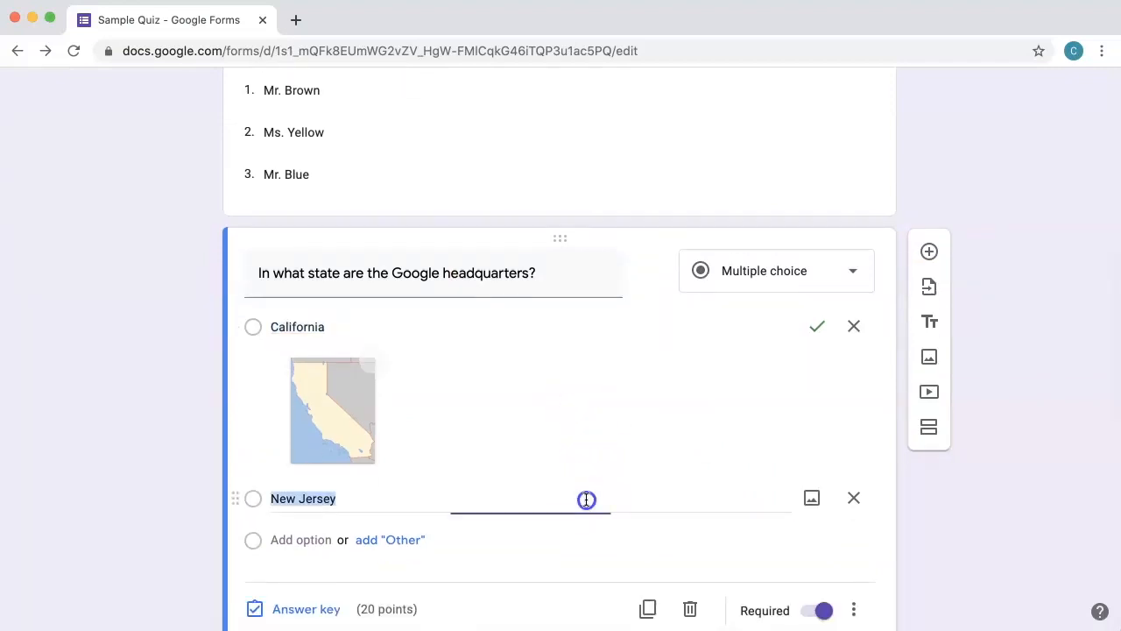
pyautogui.click(809, 502)
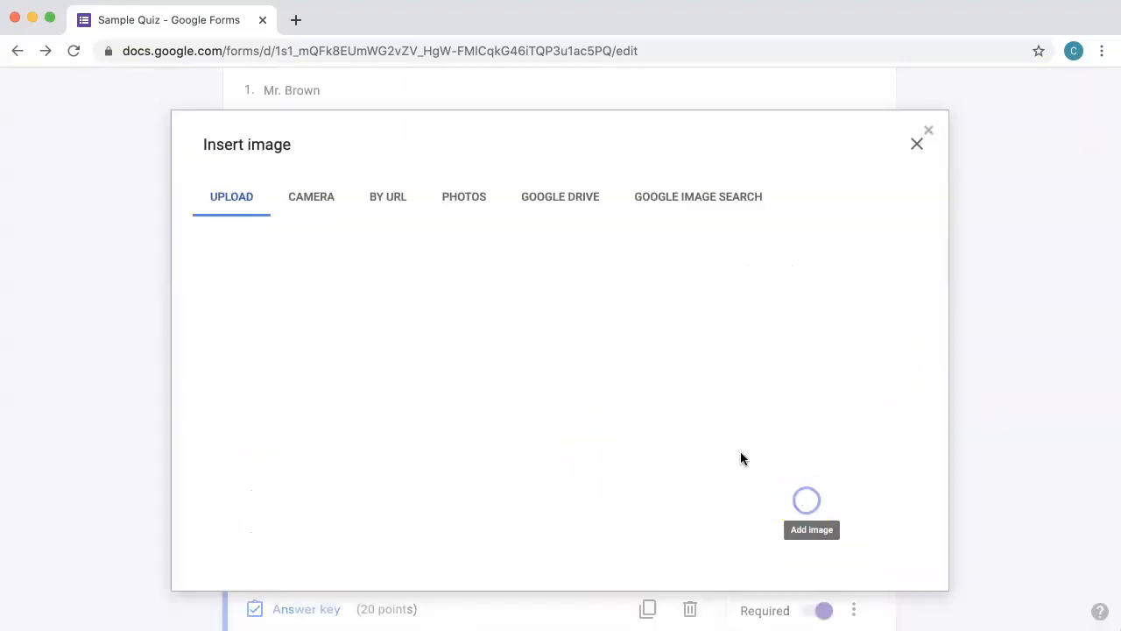
pyautogui.click(701, 208)
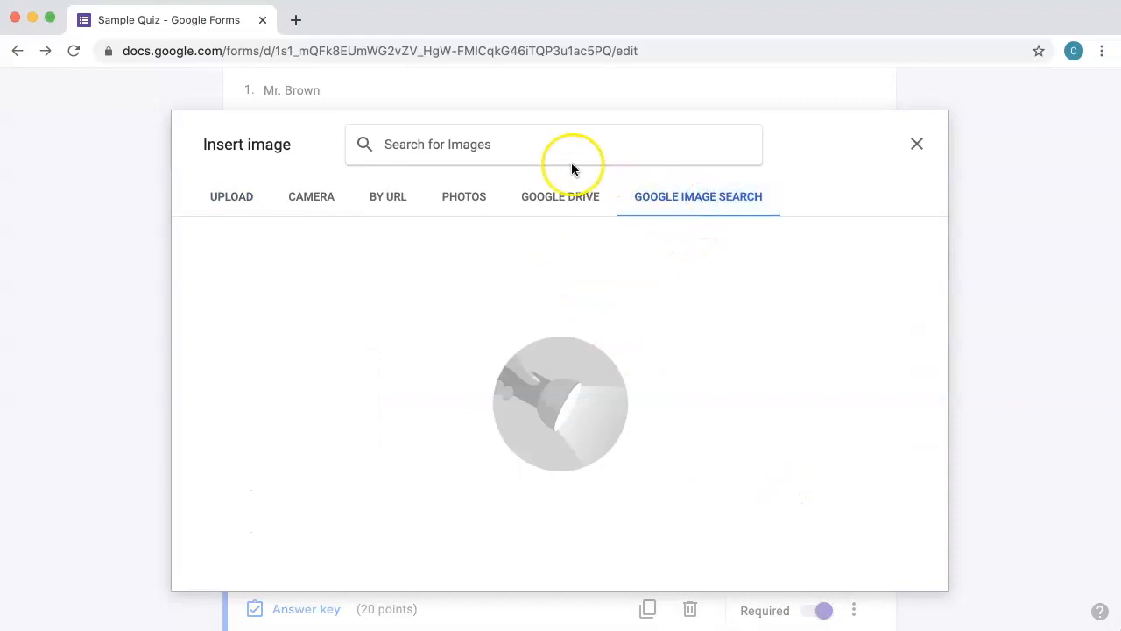
pyautogui.click(552, 148)
pyautogui.write('new je')
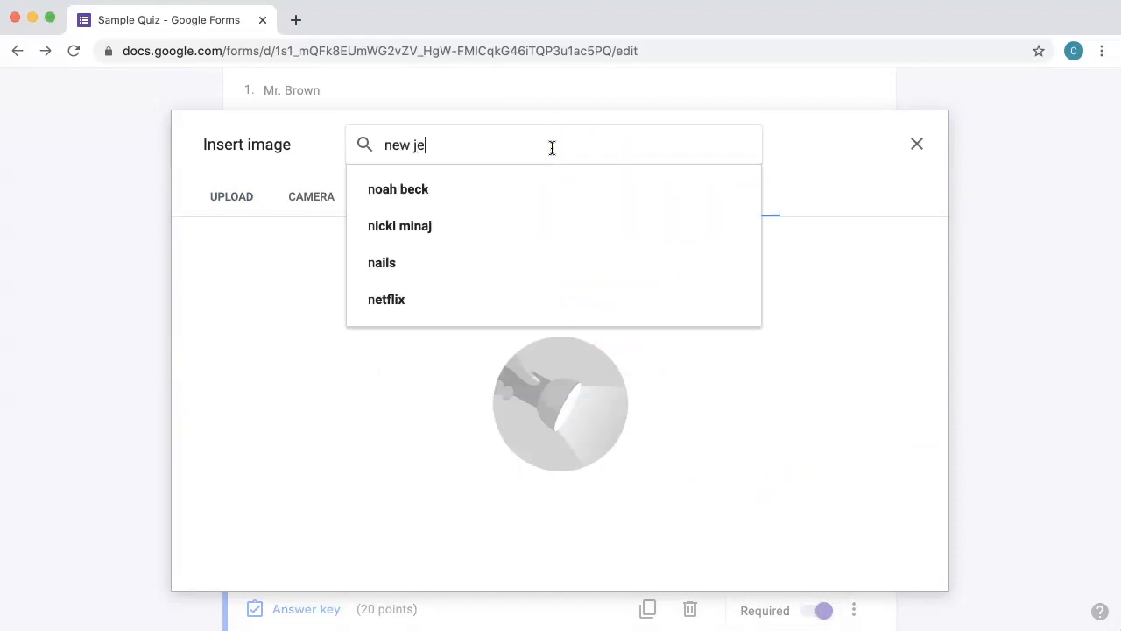
pyautogui.write('rsey')
pyautogui.click(420, 185)
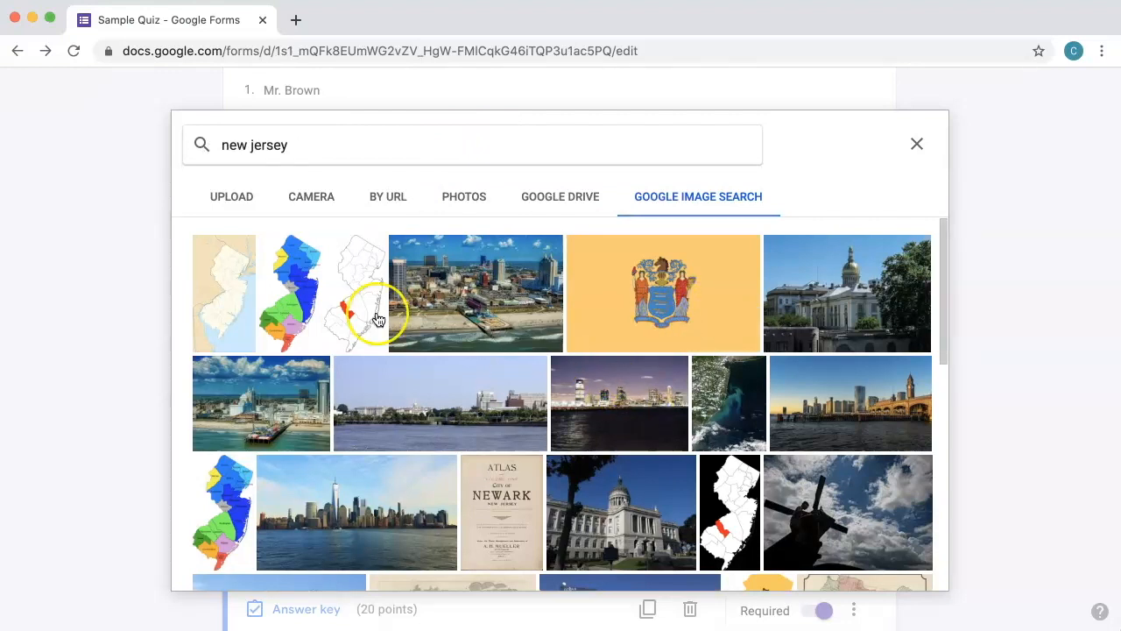
pyautogui.click(233, 293)
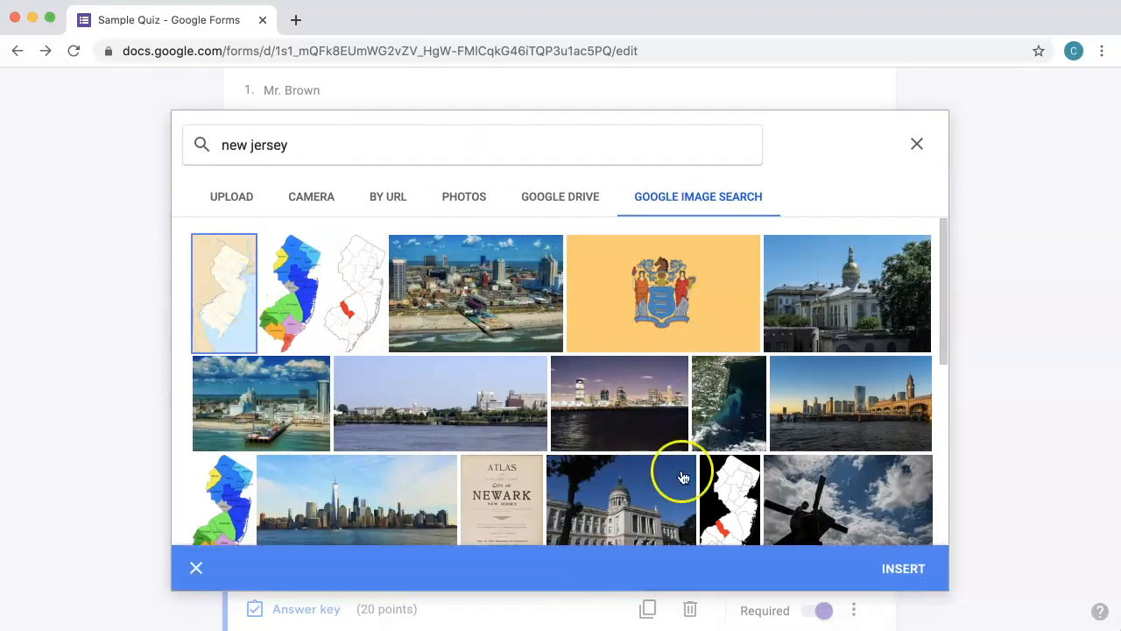
pyautogui.click(904, 570)
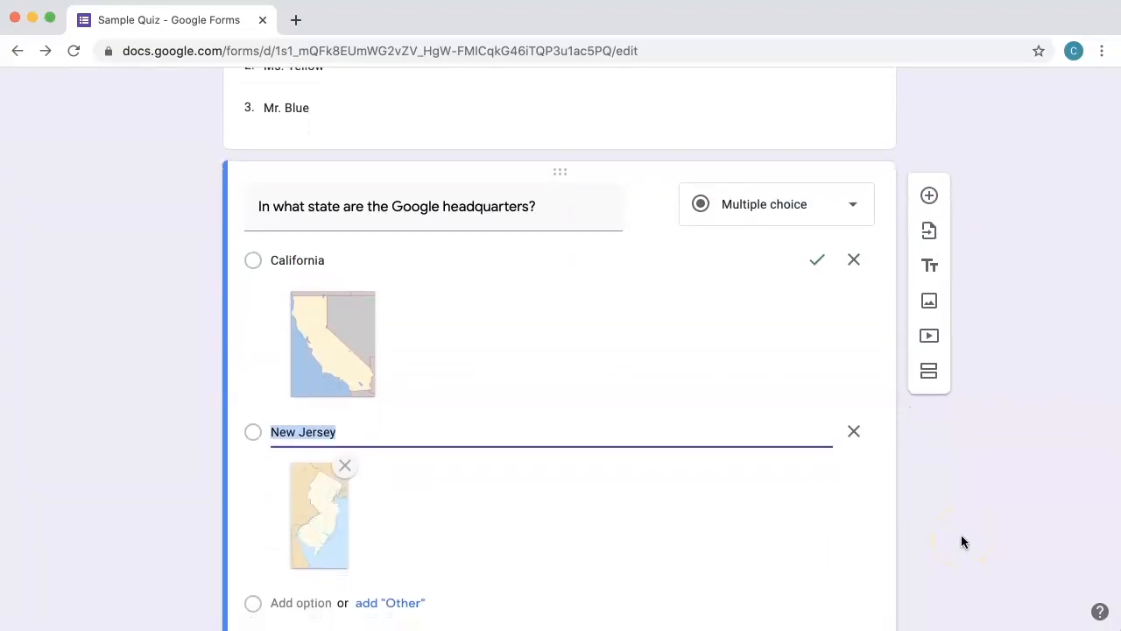
# Step: Open the respondent preview of the quiz and review the directions, student-information questions and headquarters question
pyautogui.scroll(5, 961, 542)
pyautogui.scroll(3, 961, 542)
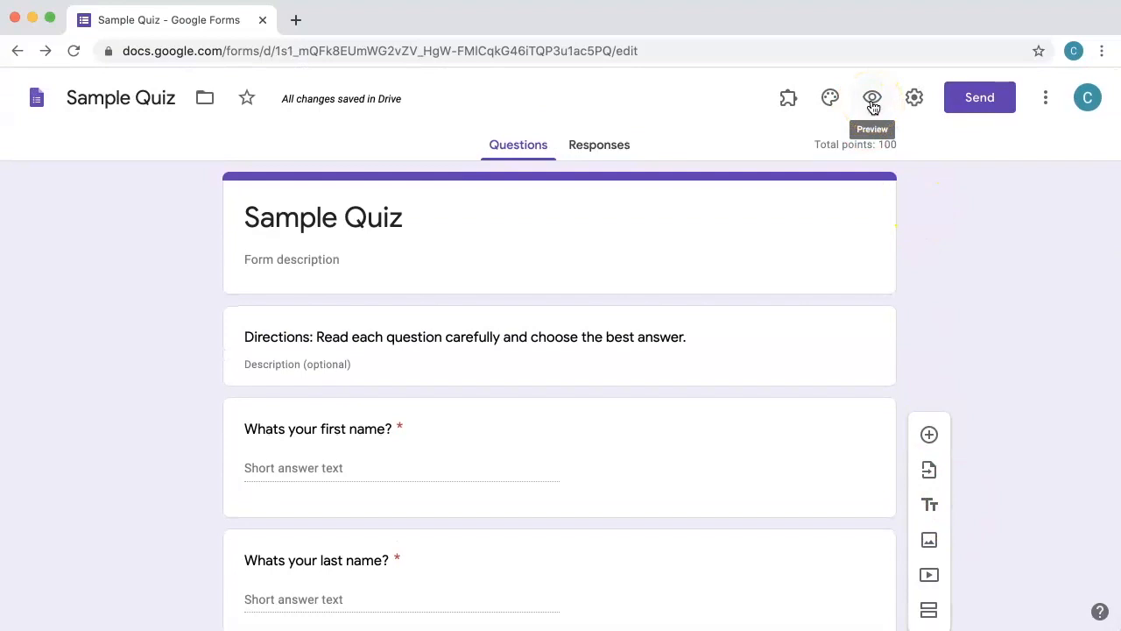
pyautogui.click(874, 103)
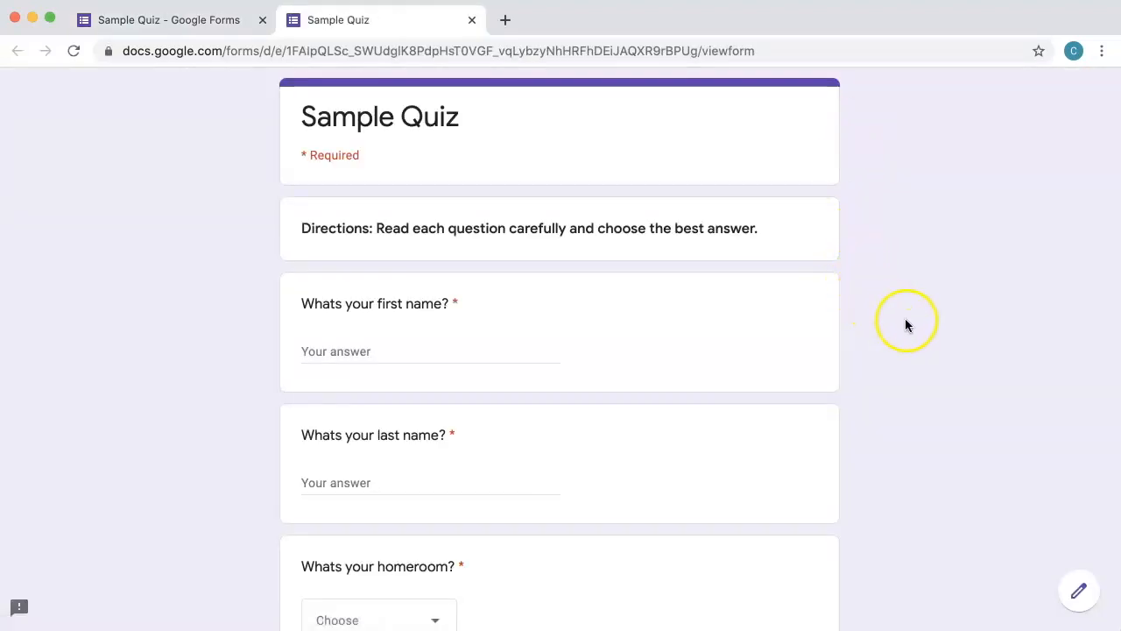
pyautogui.scroll(-3, 906, 325)
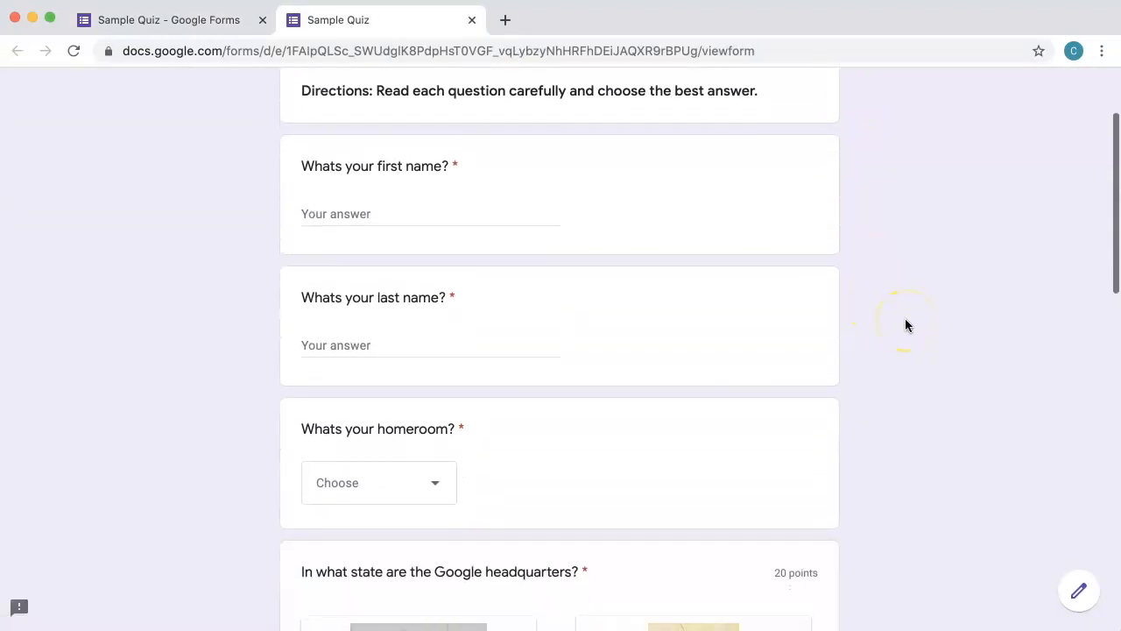
pyautogui.scroll(-4, 907, 325)
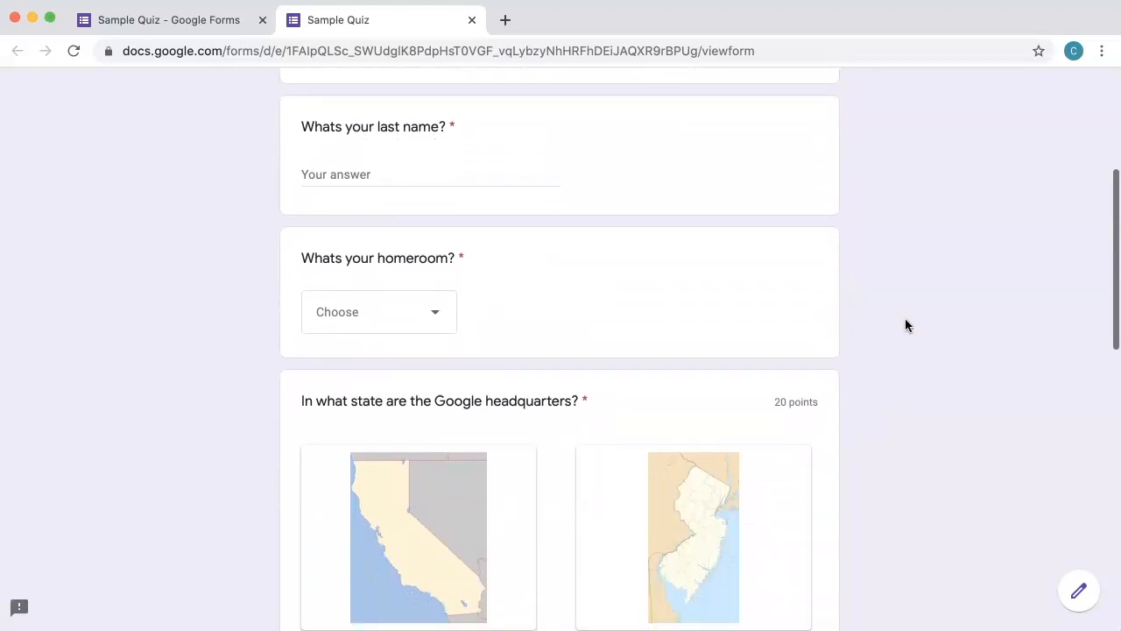
pyautogui.scroll(3, 906, 325)
pyautogui.scroll(2, 905, 325)
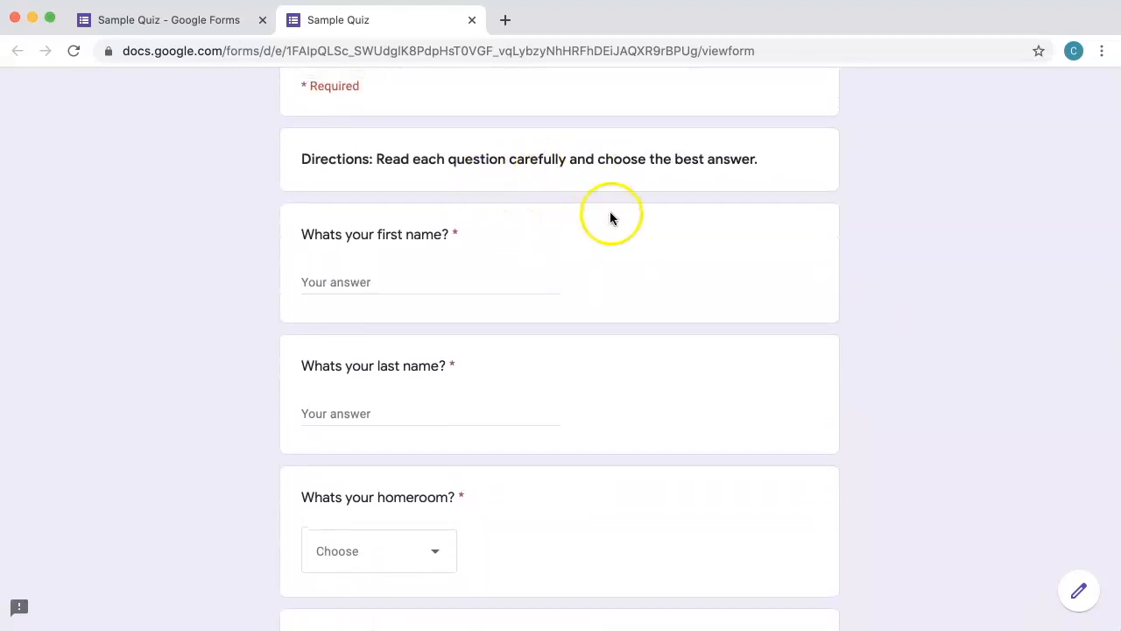
# Step: Choose the second teacher option as the answer to the homeroom question in the quiz preview
pyautogui.scroll(-2, 611, 218)
pyautogui.scroll(-2, 610, 218)
pyautogui.click(433, 379)
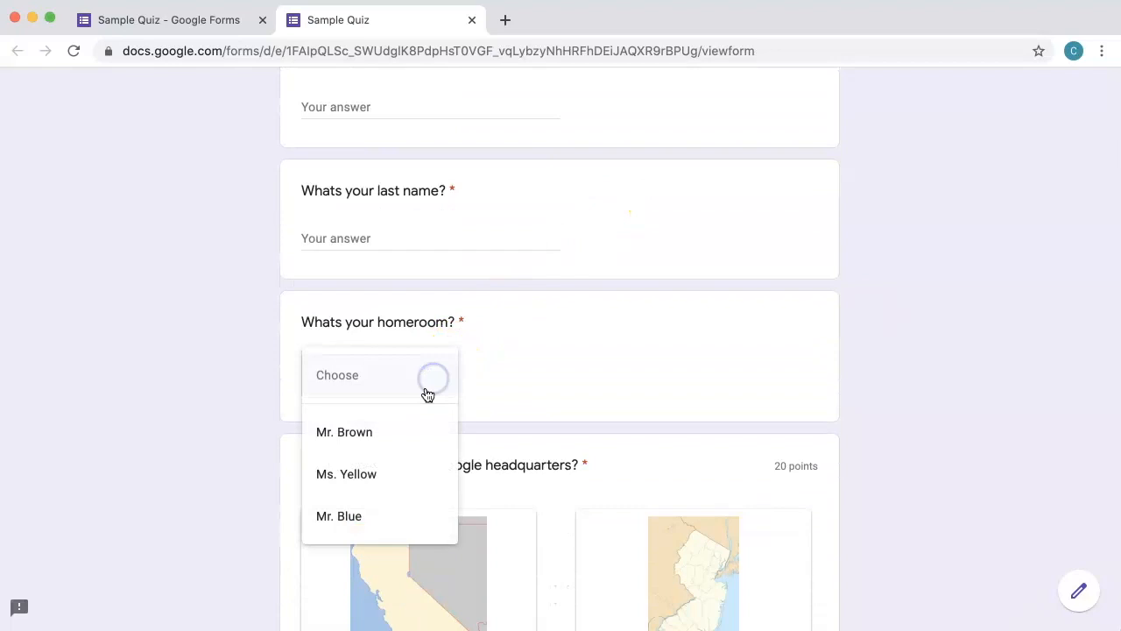
pyautogui.click(380, 487)
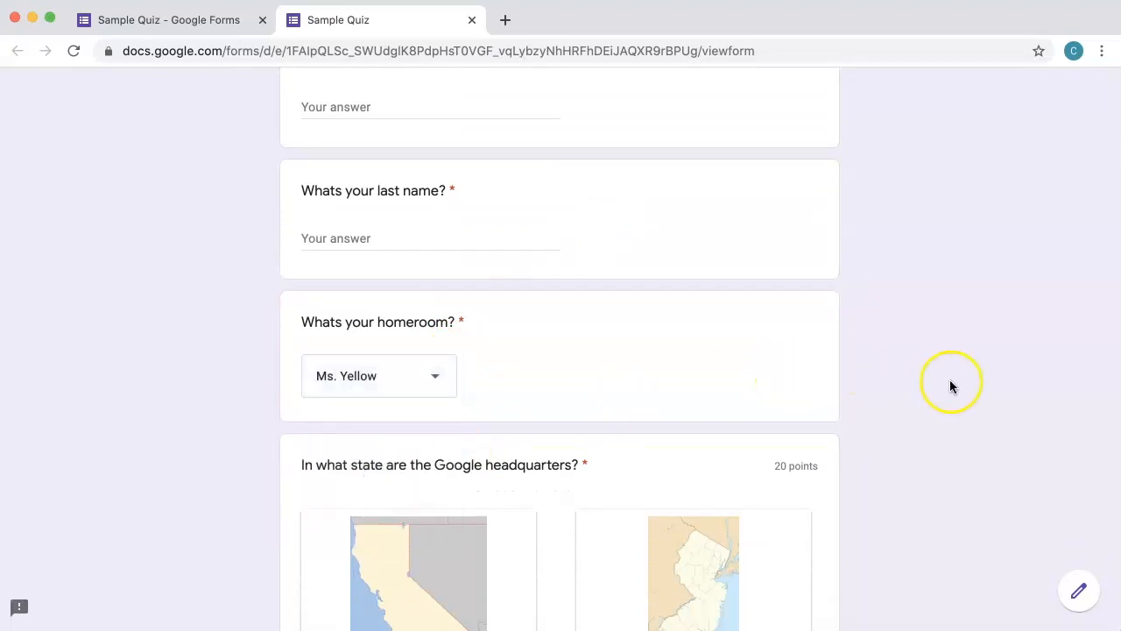
# Step: Examine the multiple-choice questions in the preview, from the headquarters question with its option images through the Google Apps question
pyautogui.scroll(-5, 949, 379)
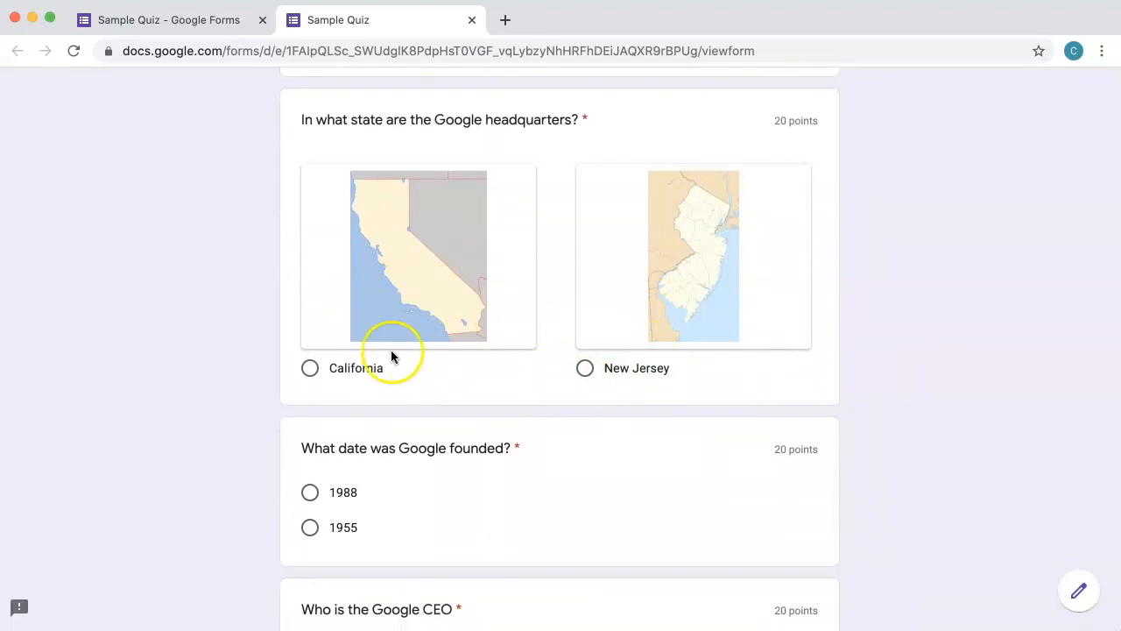
pyautogui.scroll(-2, 391, 355)
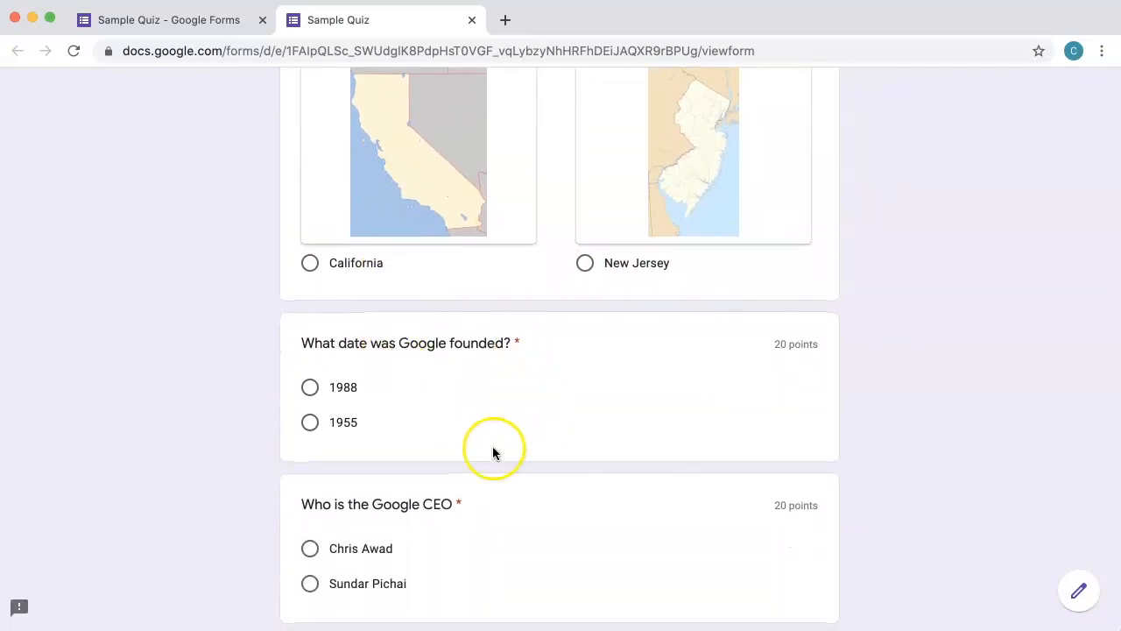
pyautogui.scroll(-1, 493, 450)
pyautogui.scroll(-1, 465, 456)
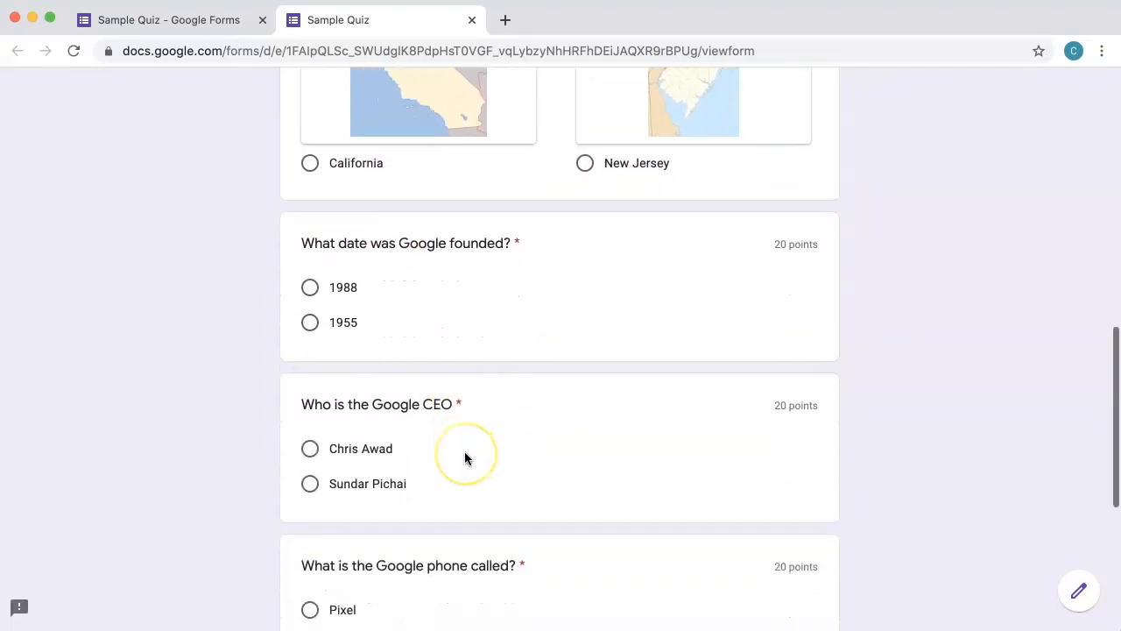
pyautogui.scroll(-2, 464, 457)
pyautogui.scroll(-1, 464, 457)
pyautogui.scroll(-2, 464, 457)
pyautogui.click(380, 511)
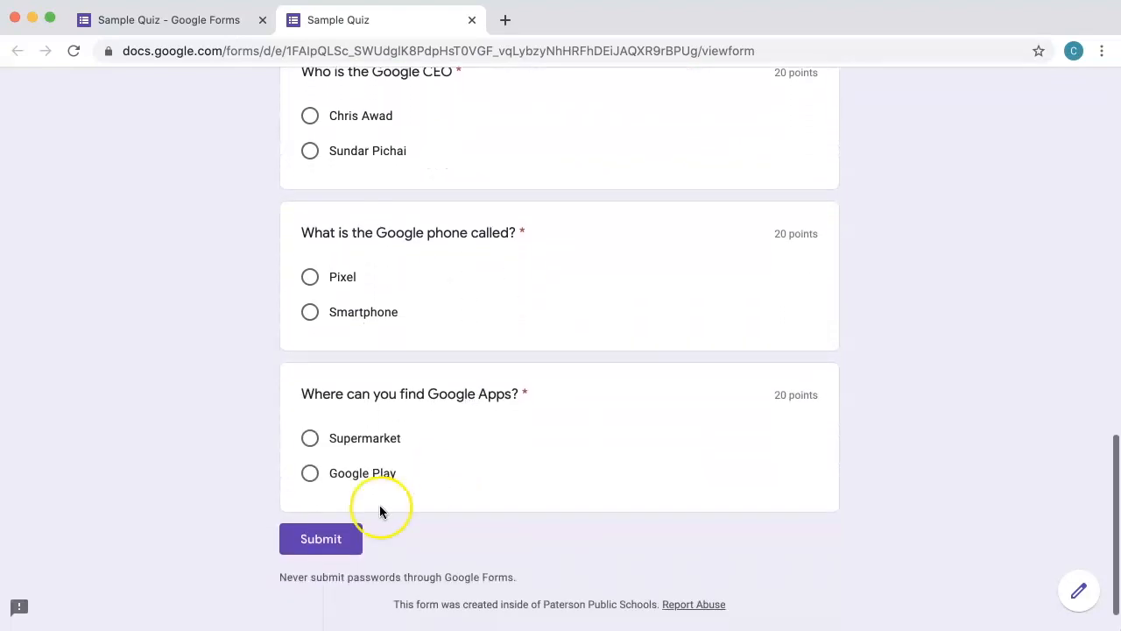